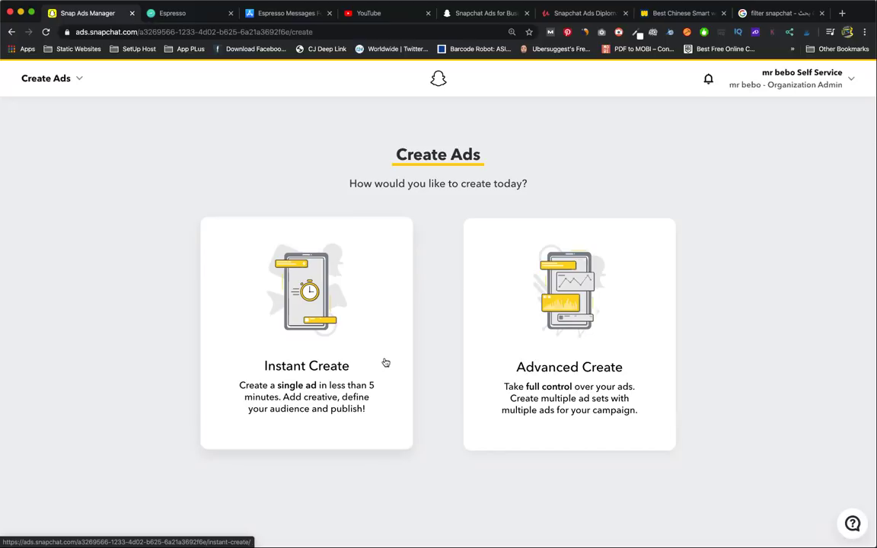
{"action": "left_click", "coordinate": [360, 355]}
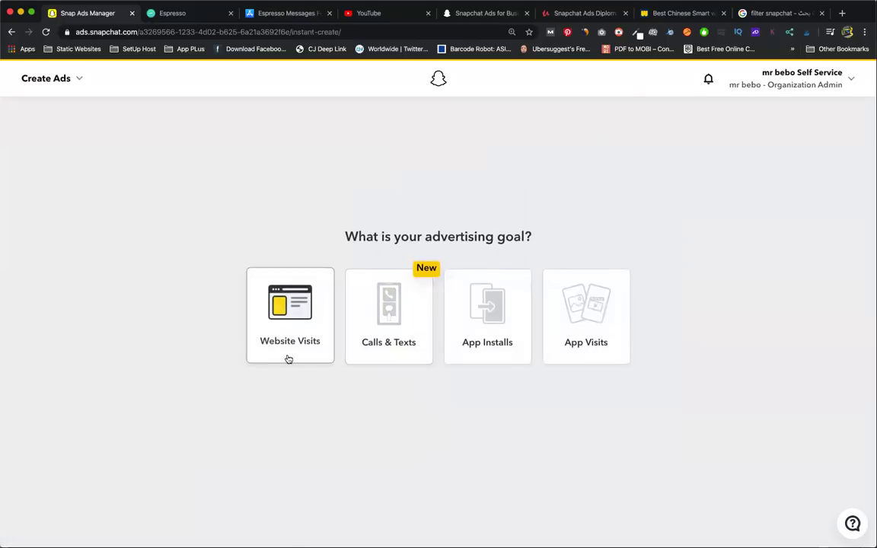
{"action": "left_click", "coordinate": [286, 336]}
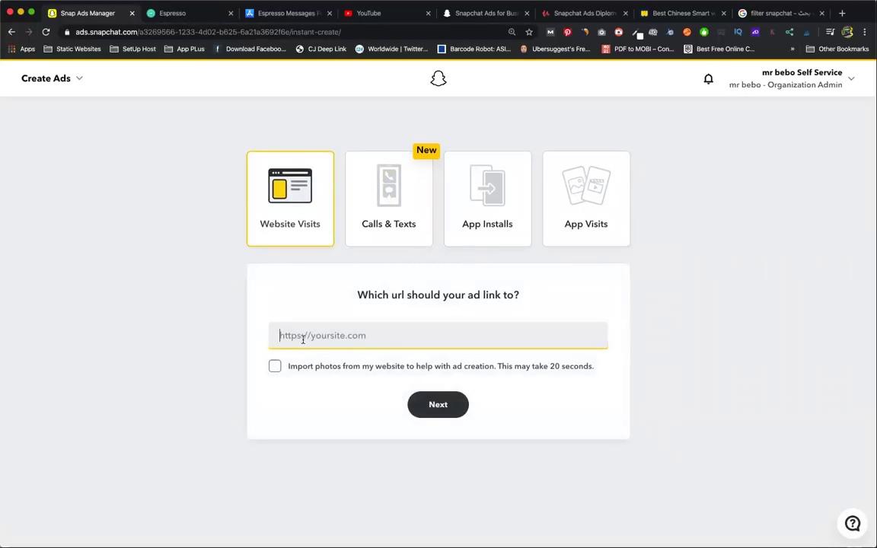
{"action": "type", "text": "https://espressomessages.com/"}
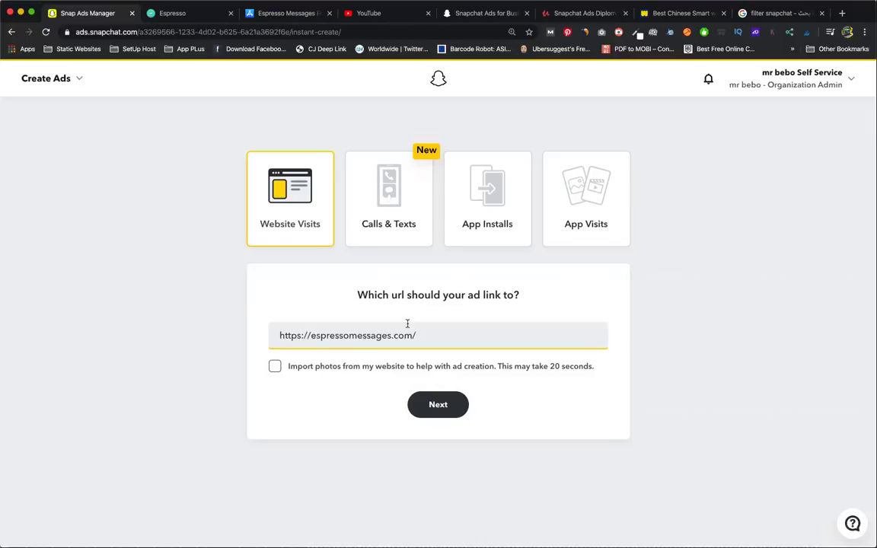
{"action": "left_click", "coordinate": [444, 407]}
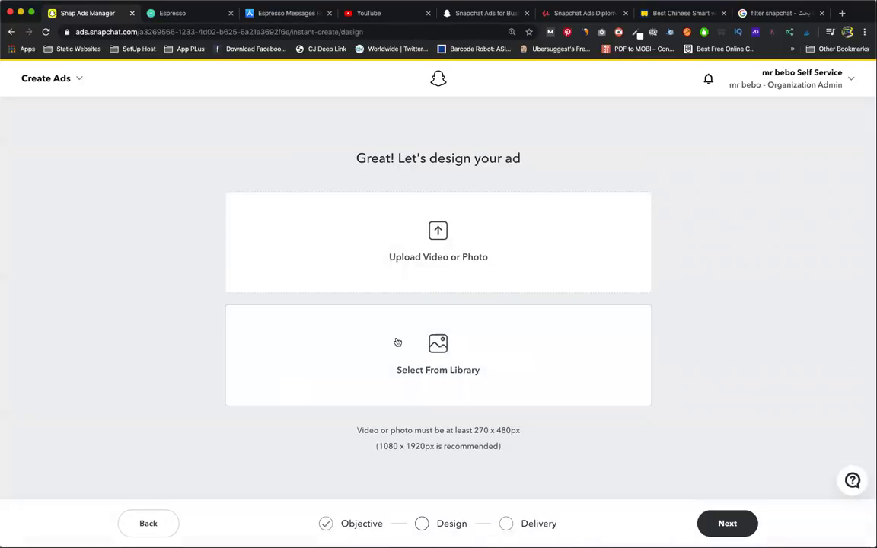
Step: Use the library's smiling dentist-patient image and rename the business to 'clinic for you'
{"action": "left_click", "coordinate": [414, 344]}
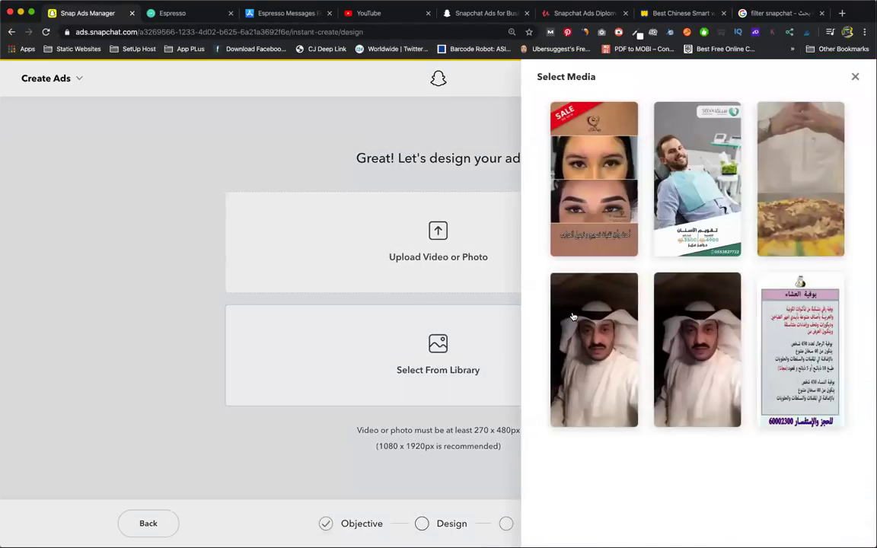
{"action": "left_click", "coordinate": [697, 190]}
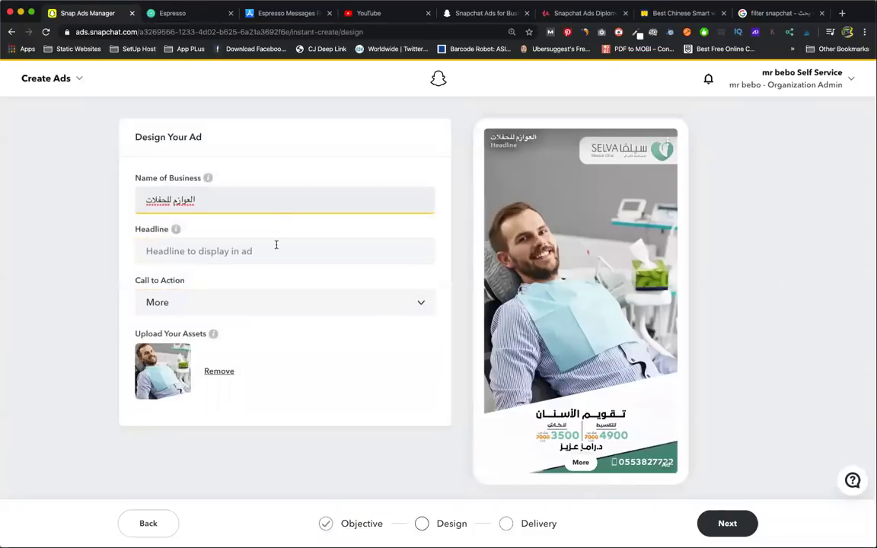
{"action": "left_click", "coordinate": [268, 253]}
{"action": "double_click", "coordinate": [200, 201]}
{"action": "triple_click", "coordinate": [201, 200]}
{"action": "key", "text": "BackSpace"}
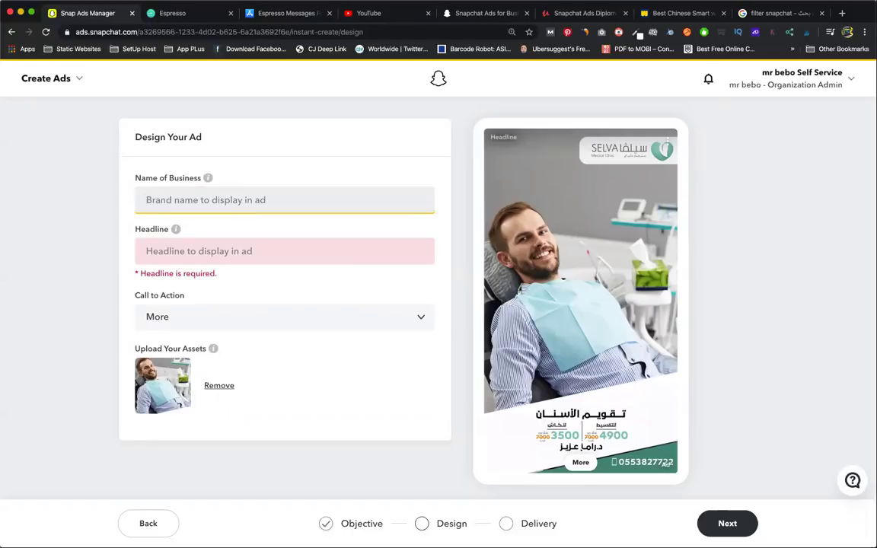
{"action": "type", "text": "ذمهت"}
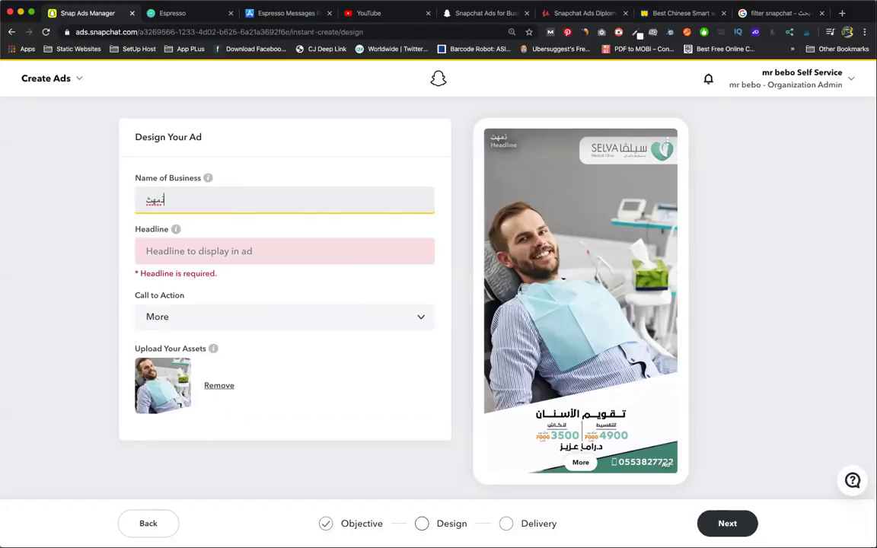
{"action": "key", "text": "BackSpace"}
{"action": "key", "text": "BackSpace"}
{"action": "key", "text": "BackSpace"}
{"action": "key", "text": "BackSpace"}
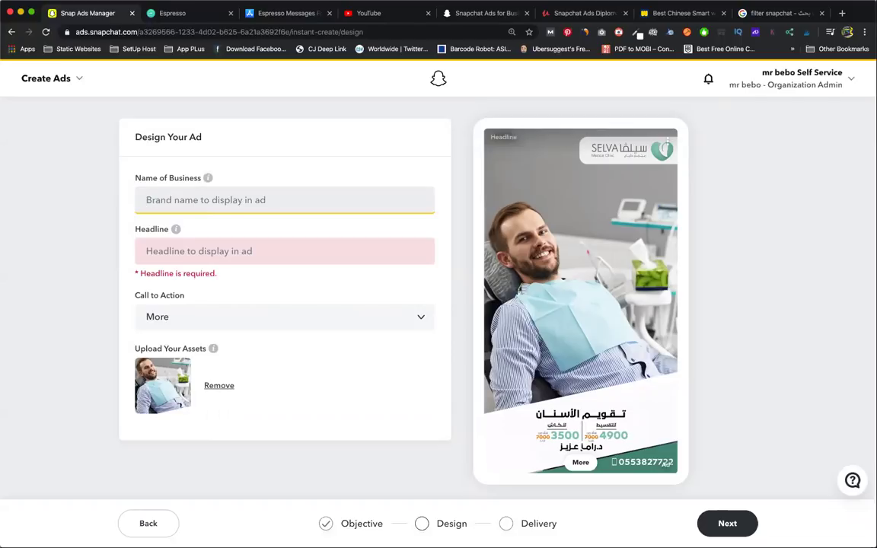
{"action": "type", "text": "clinic f"}
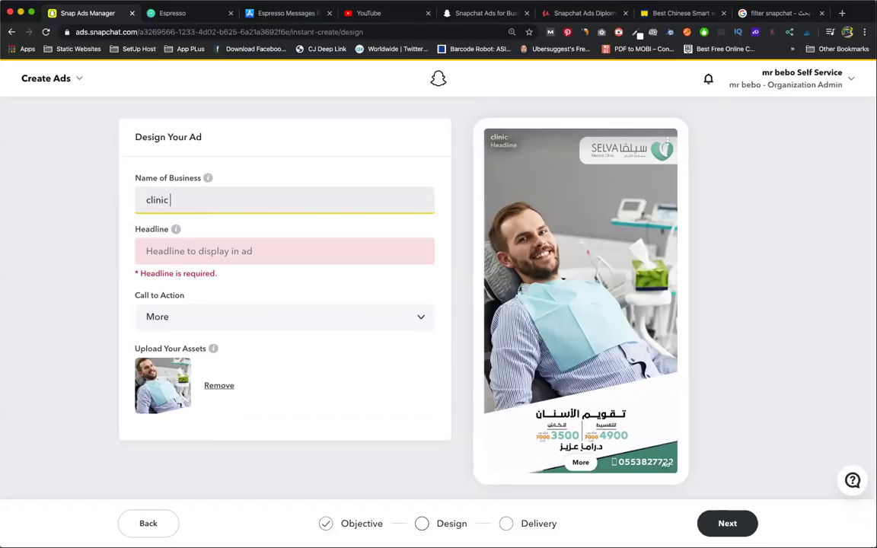
{"action": "type", "text": "or you"}
Step: Enter the headline '50% discount' and keep More as the call to action
{"action": "left_click", "coordinate": [169, 248]}
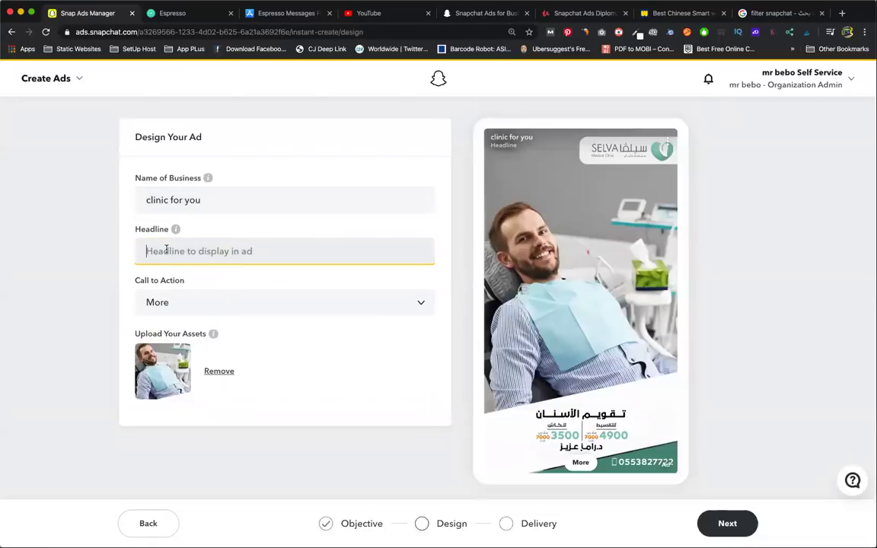
{"action": "type", "text": "50%"}
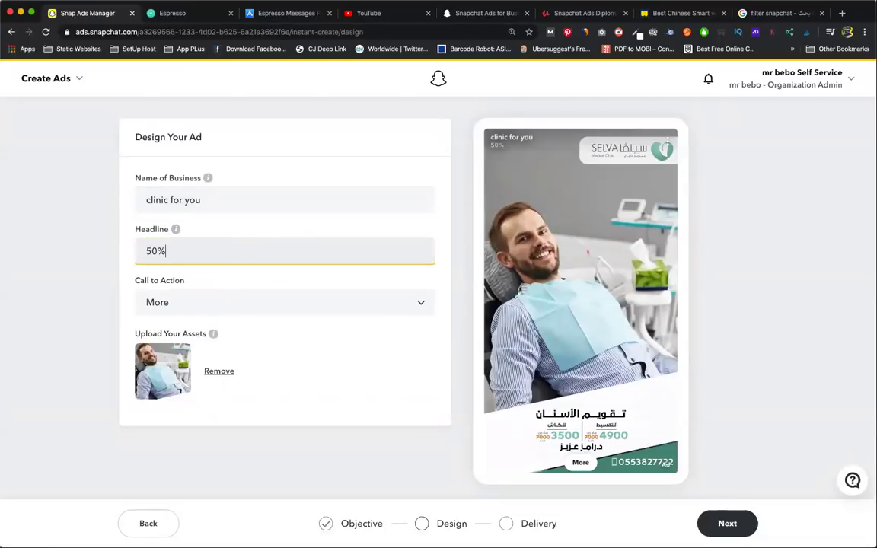
{"action": "type", "text": " disc"}
{"action": "type", "text": "ount"}
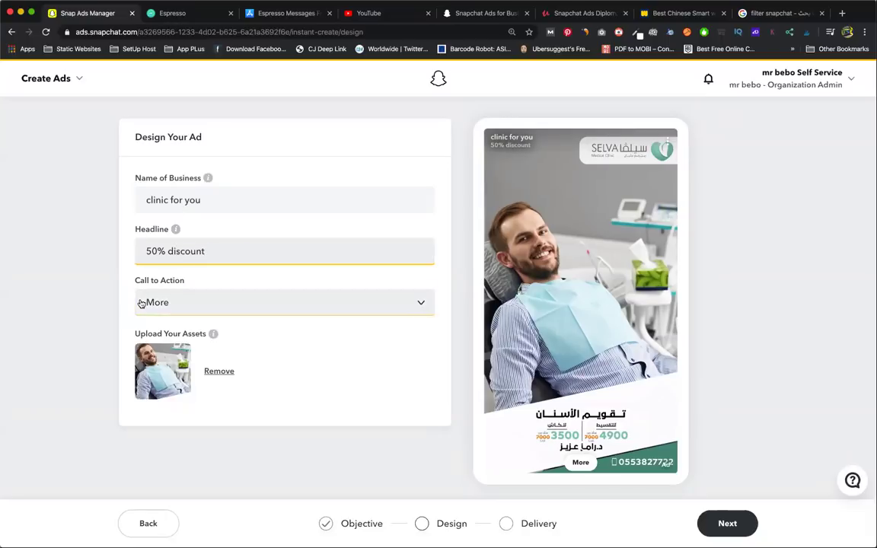
{"action": "left_click", "coordinate": [140, 303]}
{"action": "left_click", "coordinate": [92, 309]}
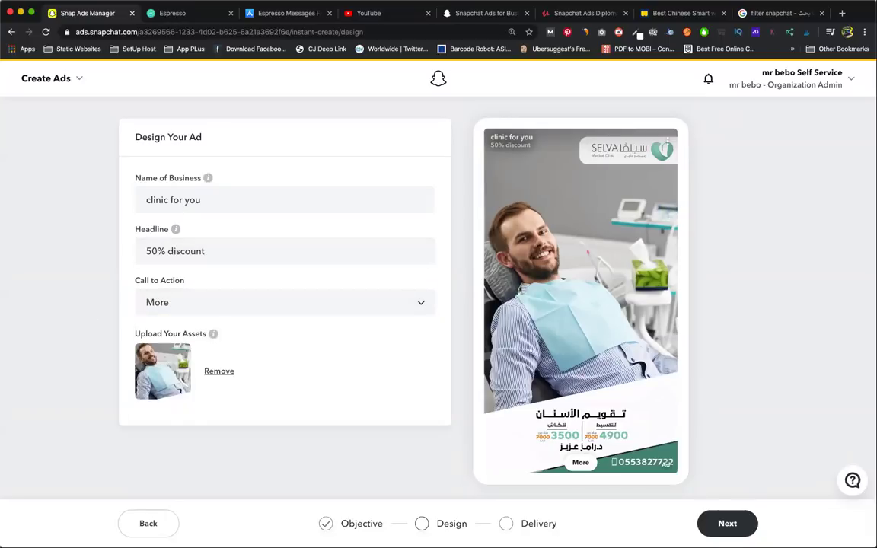
Step: On the Delivery page, add English as the only target language under Demographics
{"action": "left_click", "coordinate": [728, 523]}
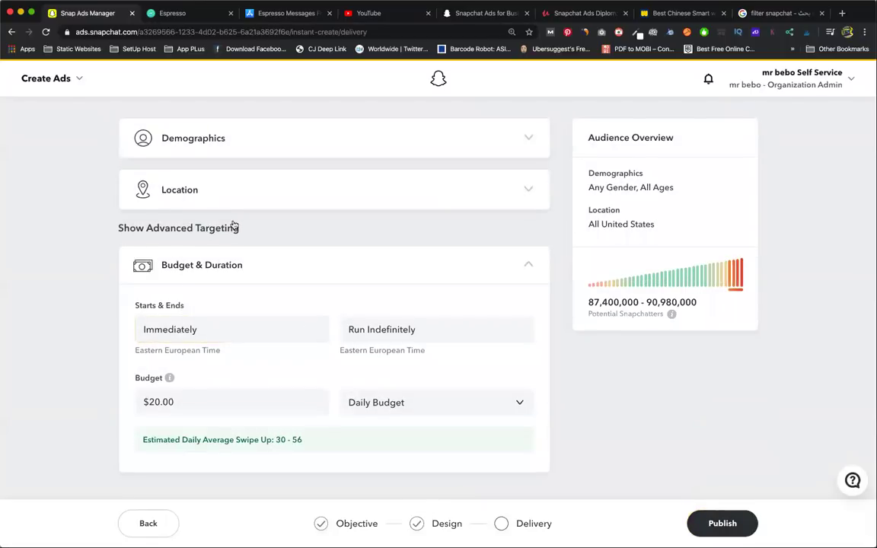
{"action": "left_click", "coordinate": [209, 198]}
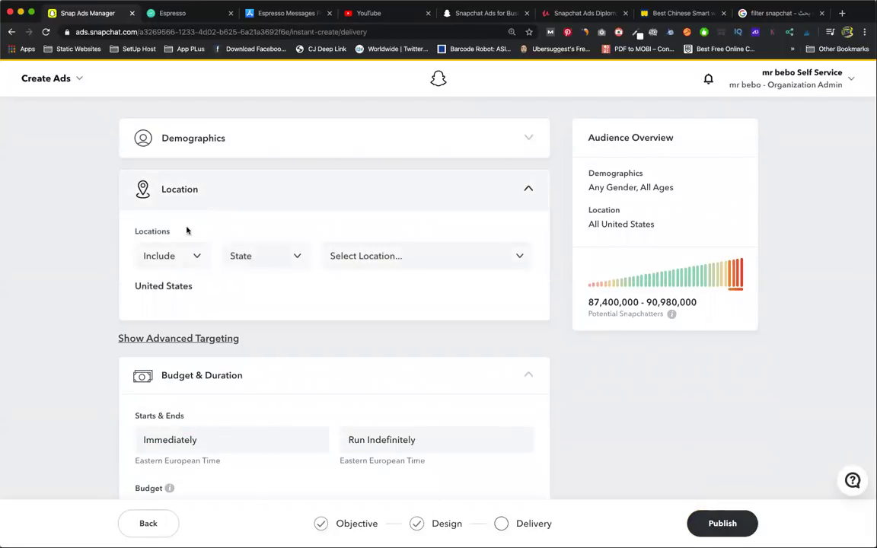
{"action": "left_click", "coordinate": [208, 149]}
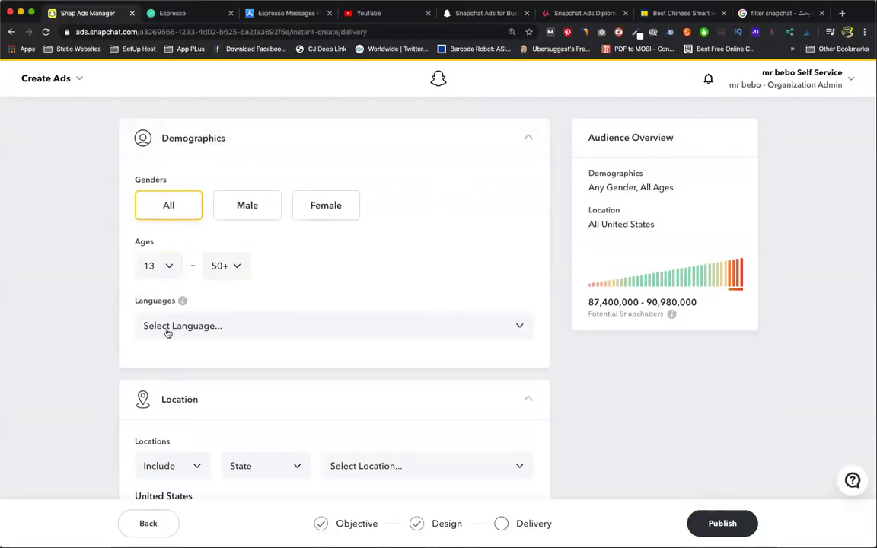
{"action": "left_click", "coordinate": [166, 331]}
{"action": "type", "text": "egu"}
{"action": "key", "text": "BackSpace"}
{"action": "key", "text": "BackSpace"}
{"action": "key", "text": "BackSpace"}
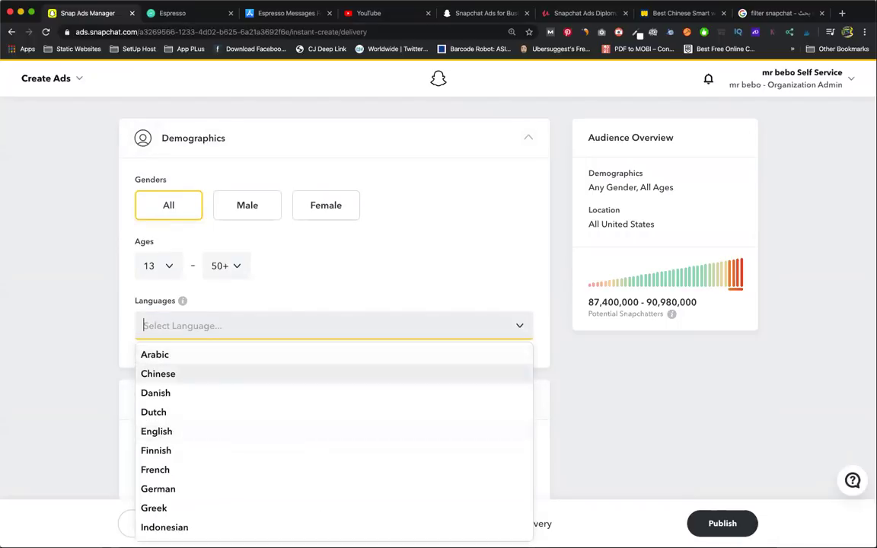
{"action": "type", "text": "un"}
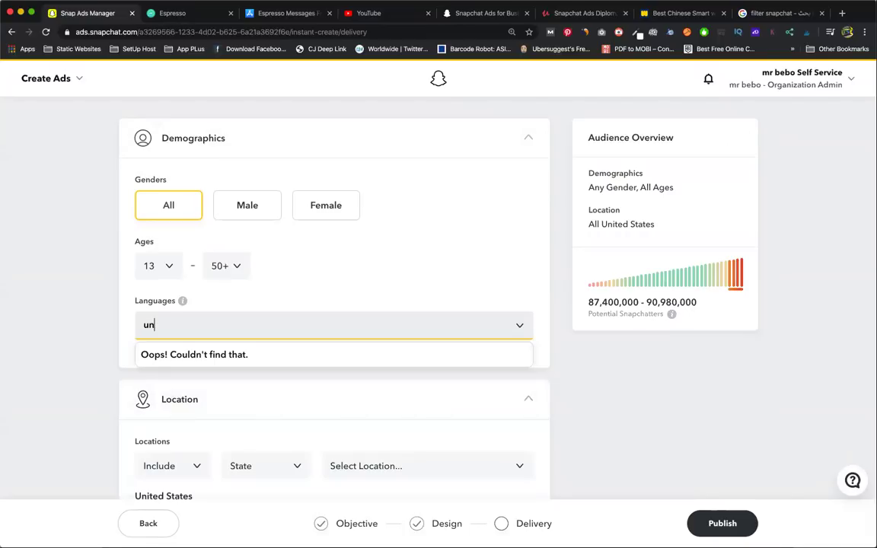
{"action": "double_click", "coordinate": [171, 321]}
{"action": "key", "text": "BackSpace"}
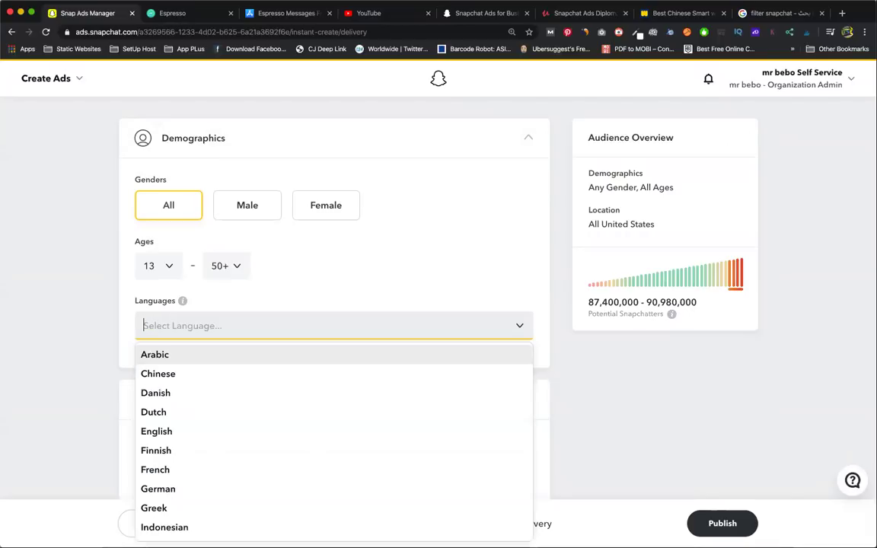
{"action": "type", "text": "eg"}
{"action": "key", "text": "BackSpace"}
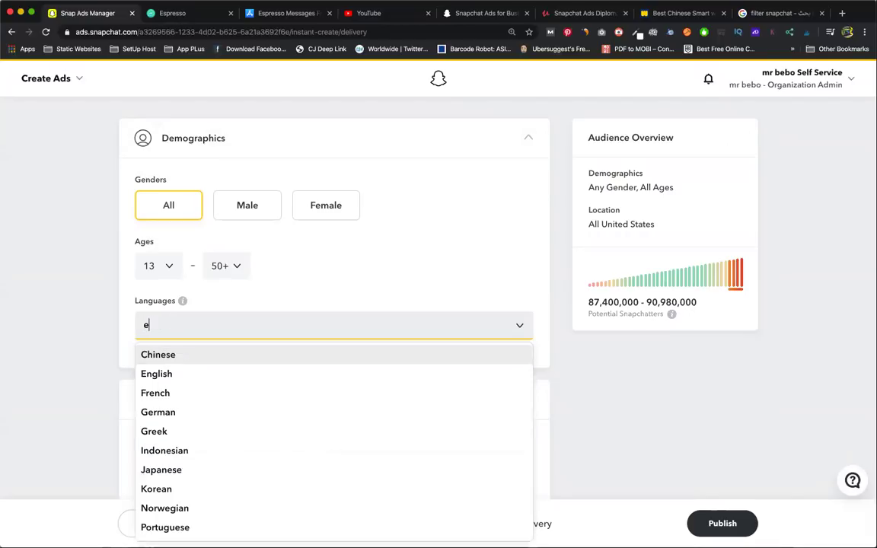
{"action": "type", "text": "n"}
{"action": "left_click", "coordinate": [152, 354]}
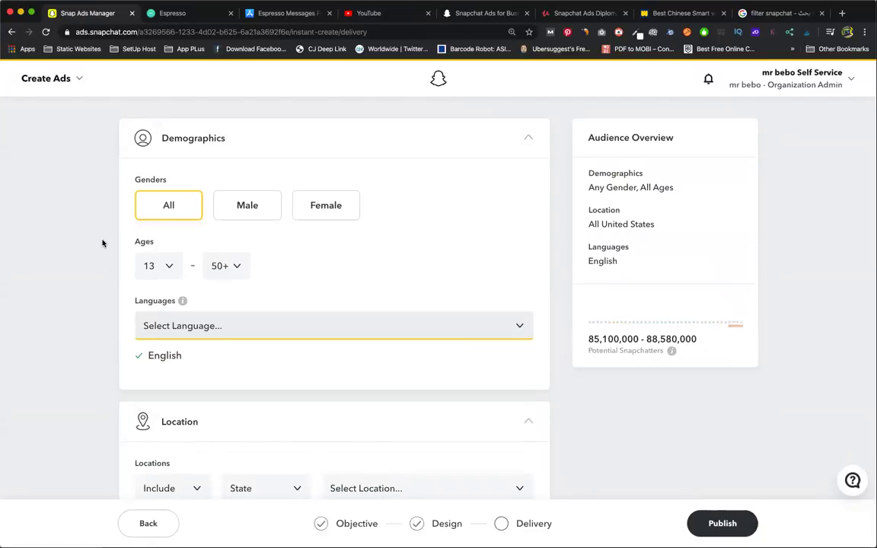
Step: Review the $20.00 daily budget and the remaining delivery settings
{"action": "scroll", "coordinate": [102, 243], "scroll_direction": "down", "scroll_amount": 4}
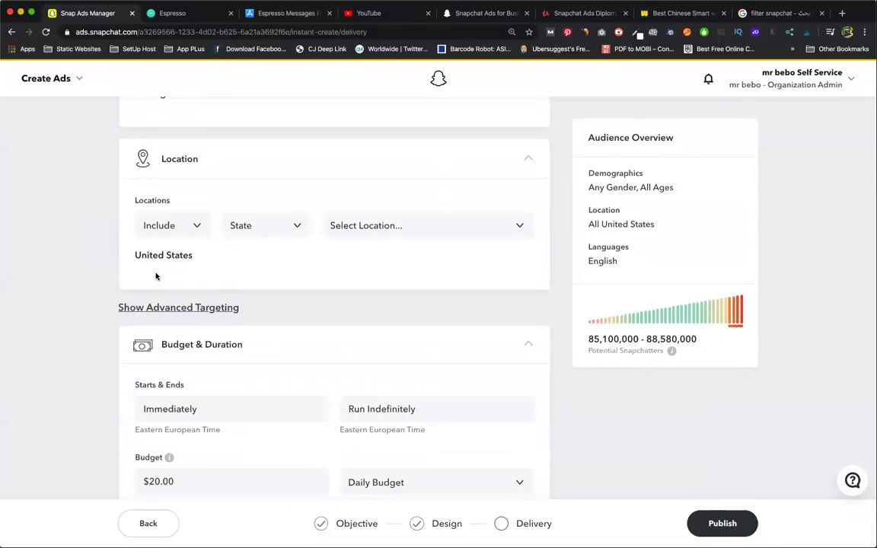
{"action": "scroll", "coordinate": [156, 274], "scroll_direction": "down", "scroll_amount": 1}
{"action": "left_click", "coordinate": [320, 401]}
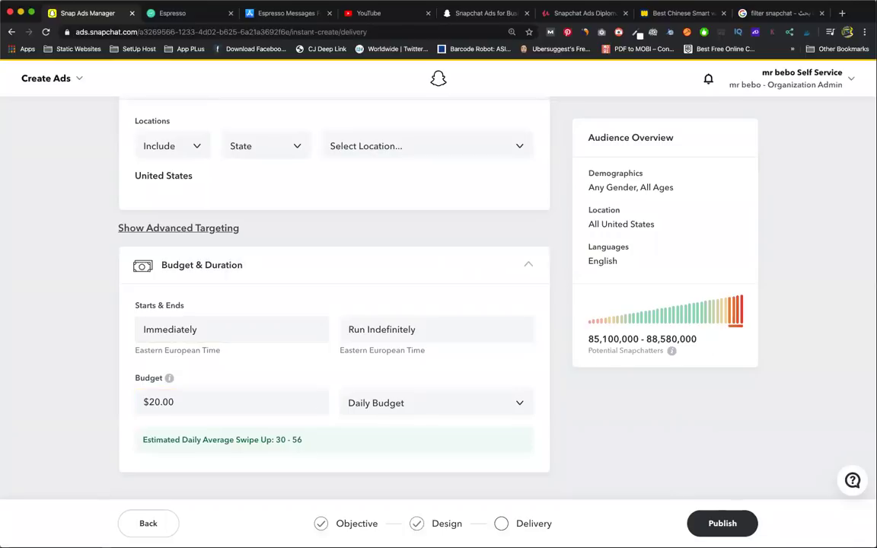
{"action": "left_click", "coordinate": [723, 524]}
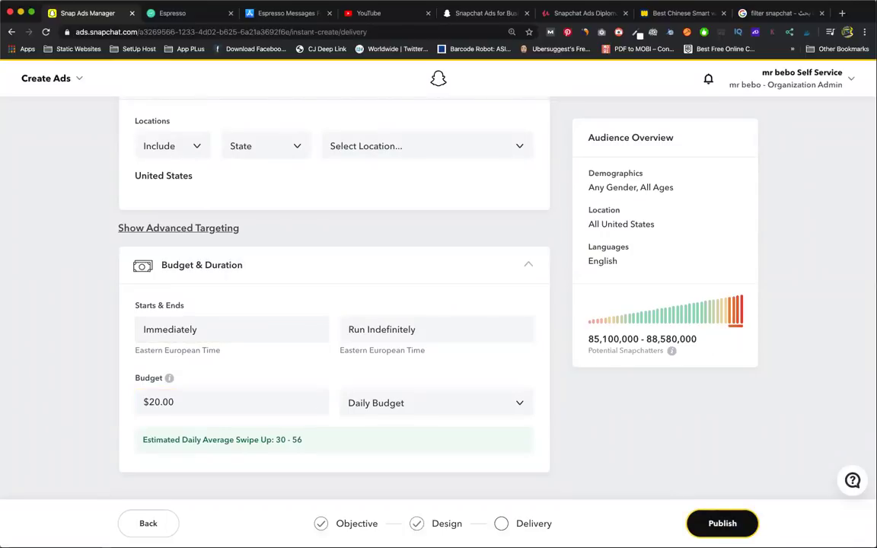
{"action": "left_click", "coordinate": [668, 369]}
{"action": "scroll", "coordinate": [668, 368], "scroll_direction": "up", "scroll_amount": 1}
{"action": "scroll", "coordinate": [668, 368], "scroll_direction": "up", "scroll_amount": 4}
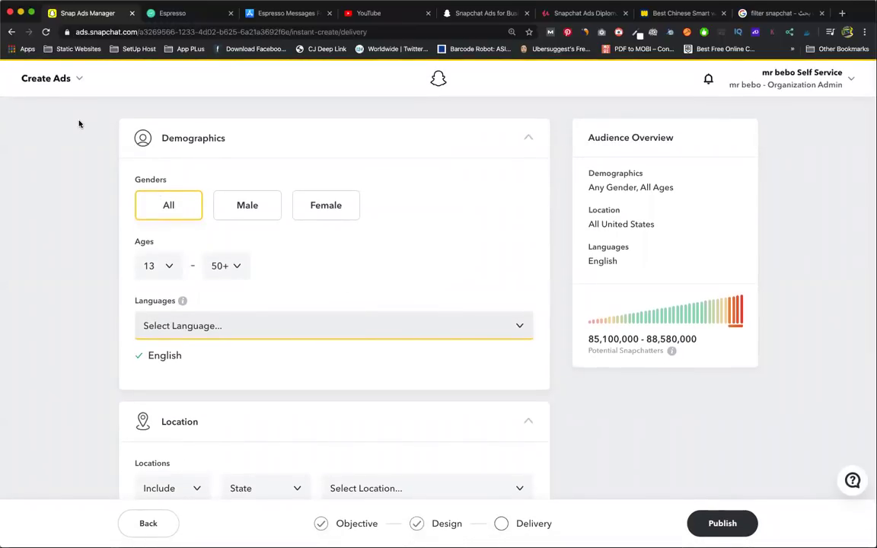
Step: Start another Instant Create ad with App Installs as the advertising goal
{"action": "left_click", "coordinate": [11, 32]}
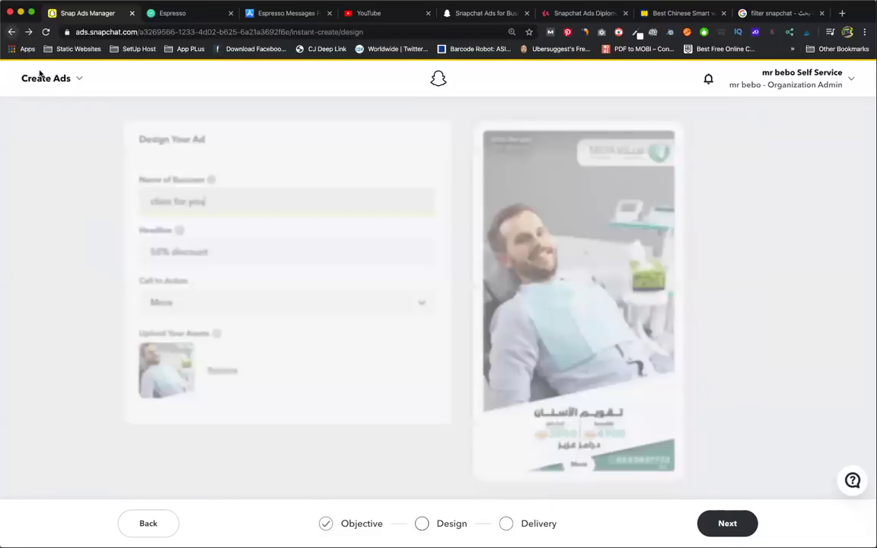
{"action": "left_click", "coordinate": [42, 79]}
{"action": "left_click", "coordinate": [52, 146]}
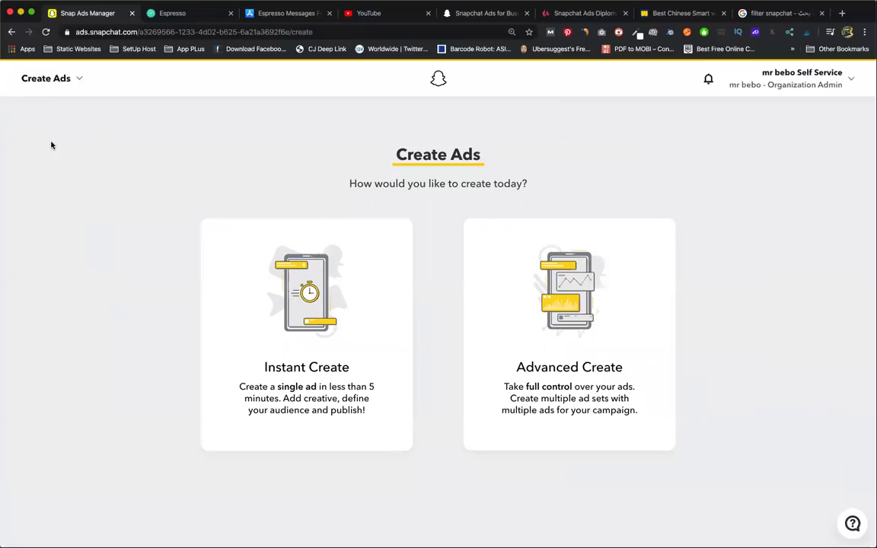
{"action": "left_click", "coordinate": [272, 274]}
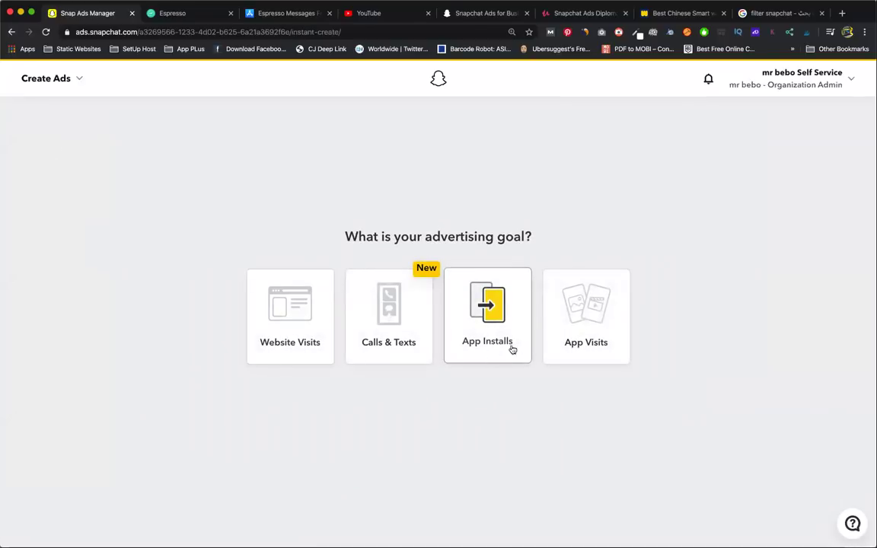
{"action": "left_click", "coordinate": [502, 347]}
Step: Select the iOS app Espresso Messages For WhatsApp from the app search results
{"action": "left_click", "coordinate": [423, 393]}
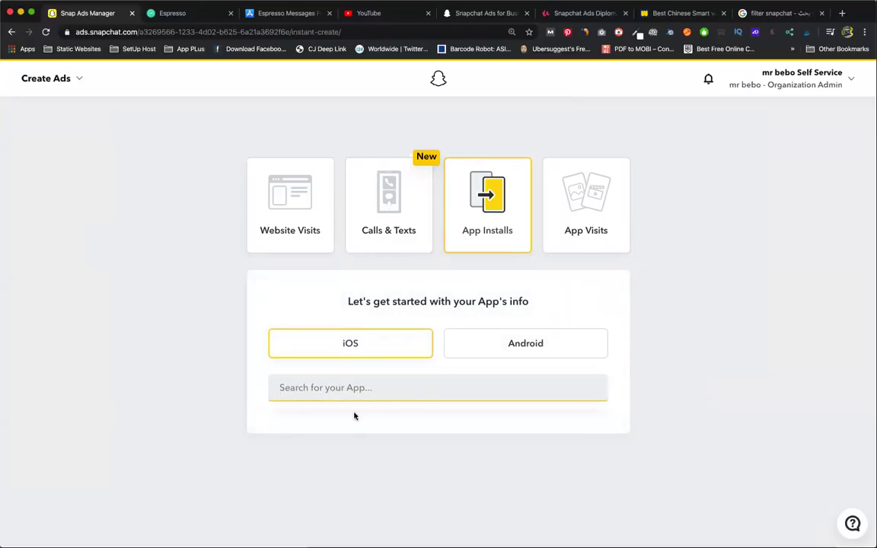
{"action": "type", "text": "espresso"}
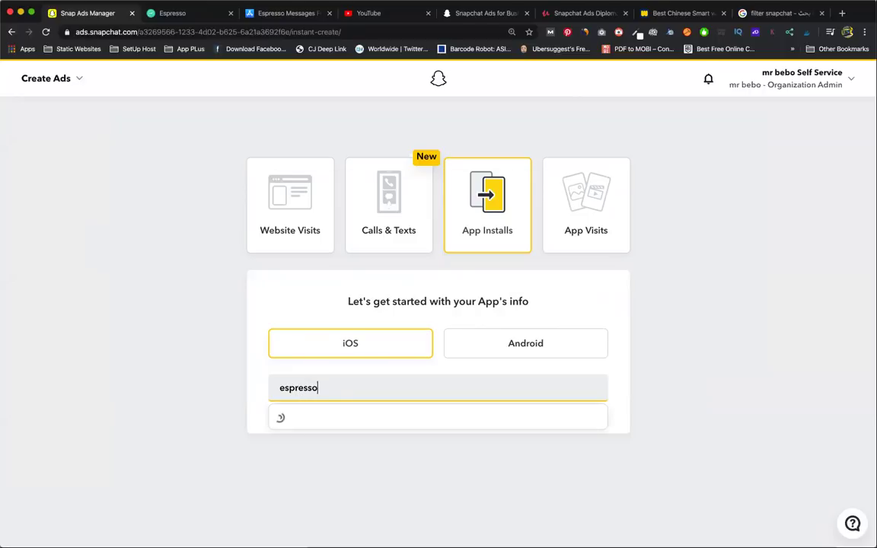
{"action": "type", "text": " messages"}
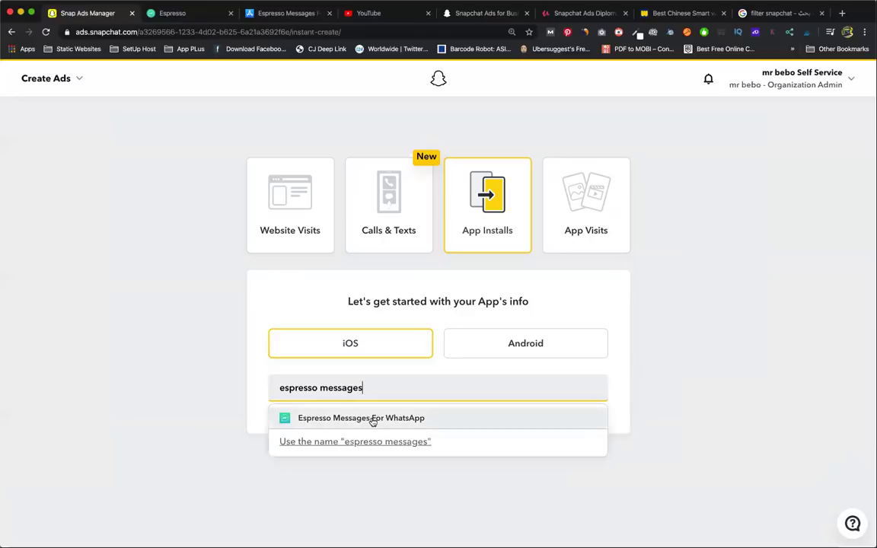
{"action": "left_click", "coordinate": [294, 418]}
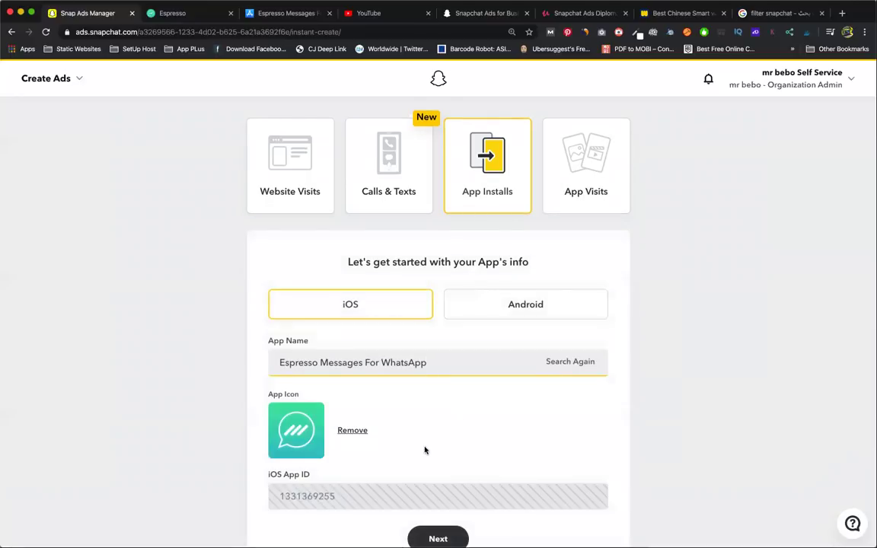
{"action": "scroll", "coordinate": [424, 450], "scroll_direction": "down", "scroll_amount": 3}
{"action": "left_click", "coordinate": [488, 215]}
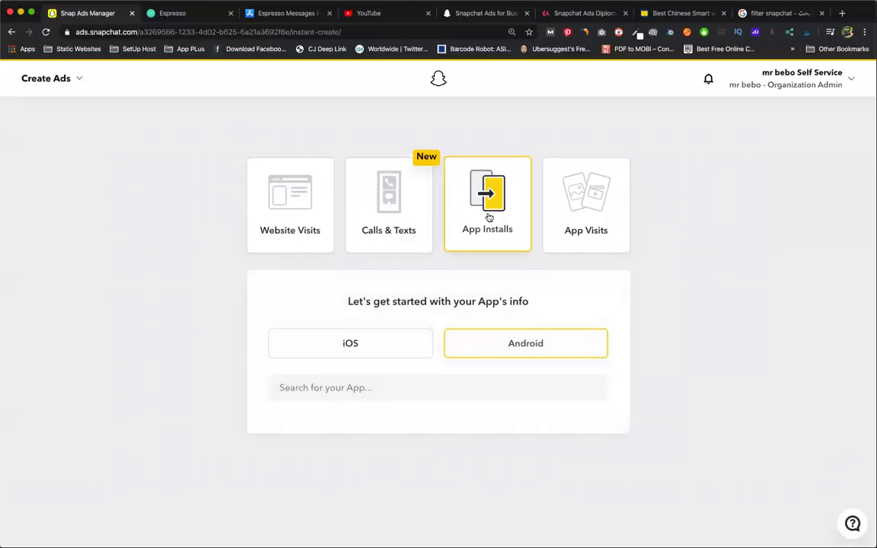
{"action": "left_click", "coordinate": [391, 343]}
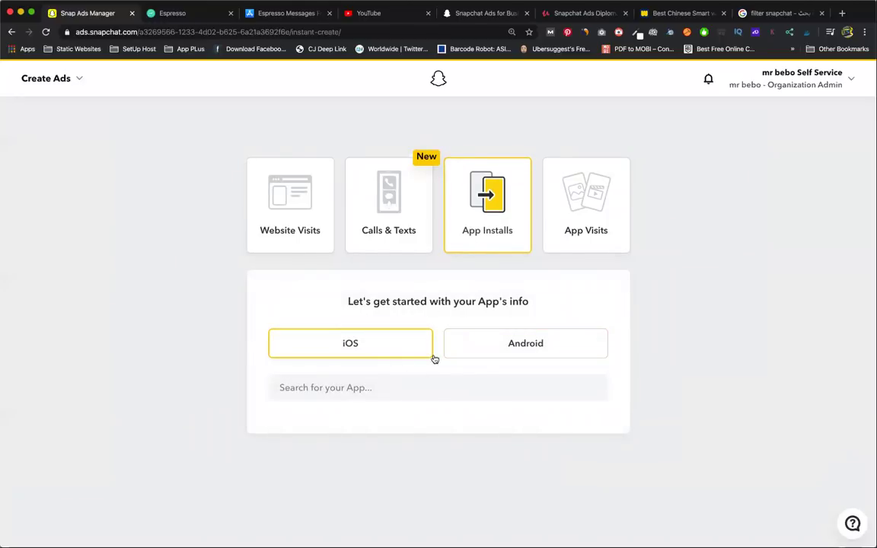
{"action": "left_click", "coordinate": [361, 386]}
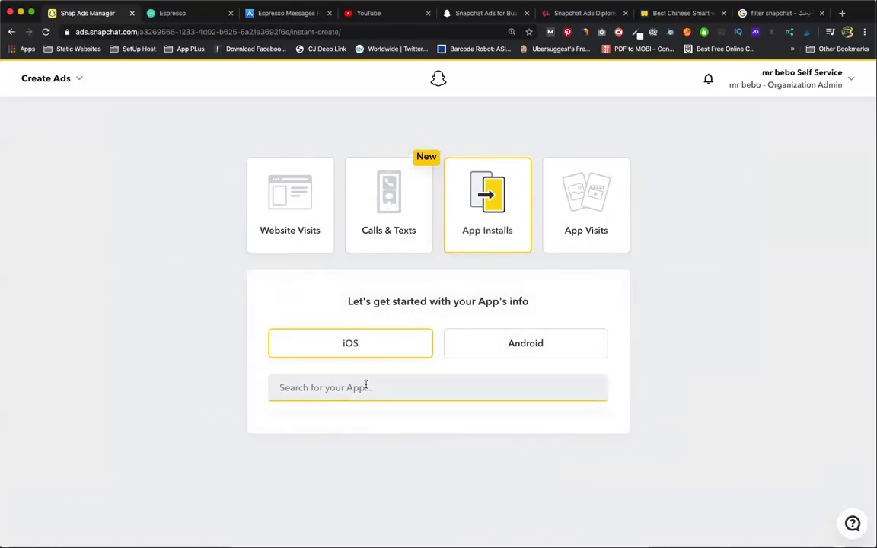
{"action": "type", "text": "es"}
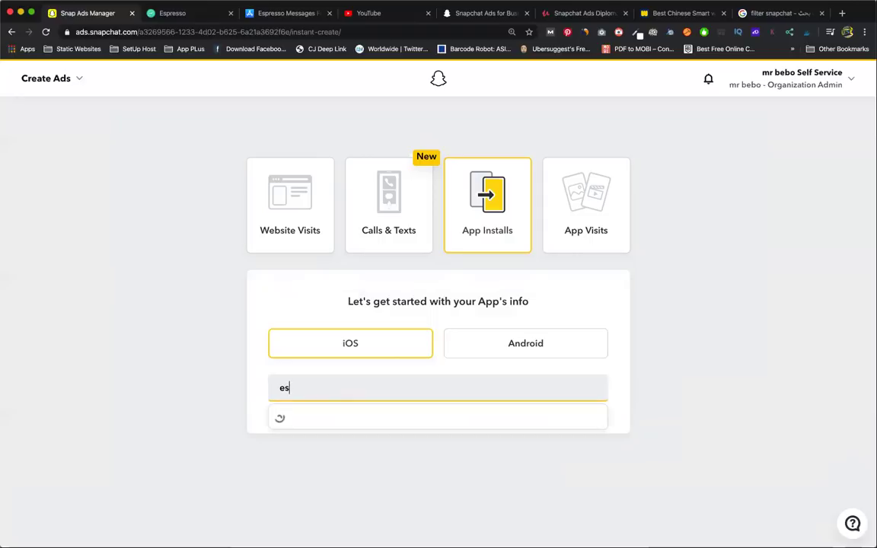
{"action": "type", "text": "presso"}
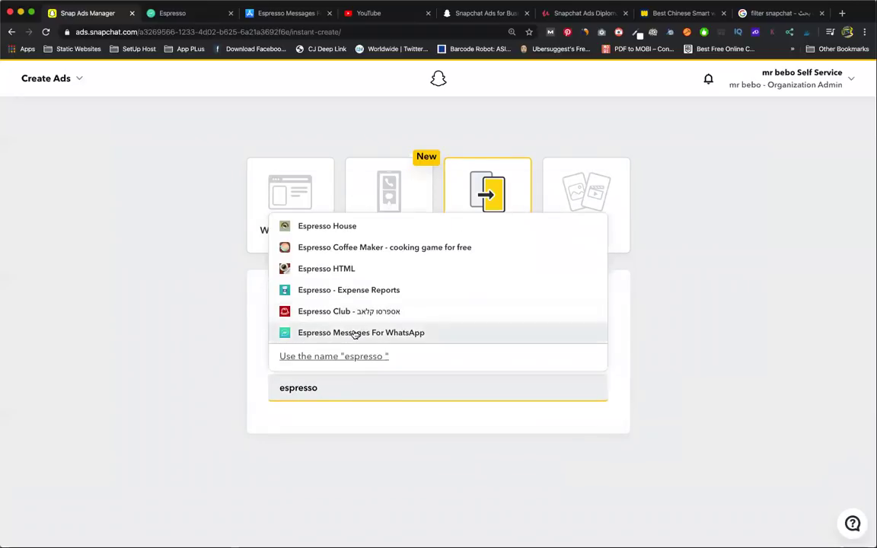
{"action": "left_click", "coordinate": [383, 333]}
{"action": "scroll", "coordinate": [409, 418], "scroll_direction": "down", "scroll_amount": 2}
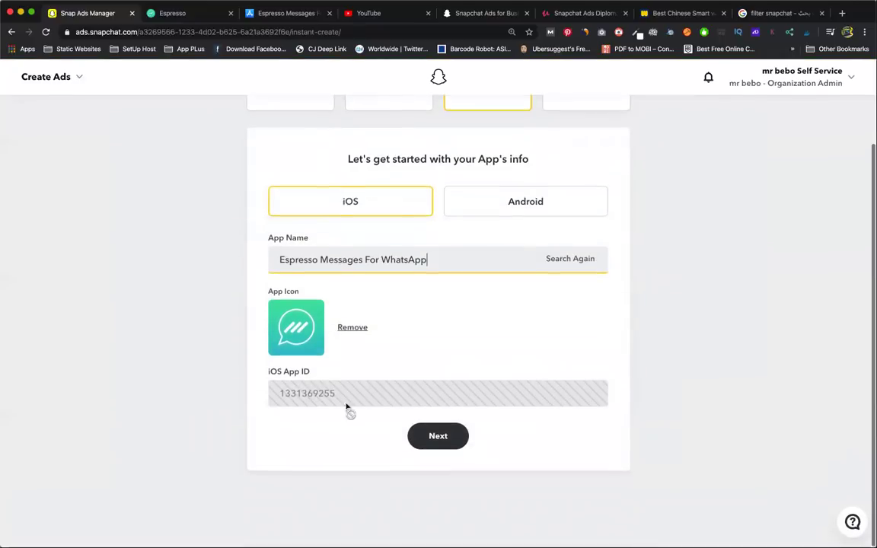
Step: On the design step, use the library dentist photo as the app-install ad's creative
{"action": "left_click", "coordinate": [442, 436]}
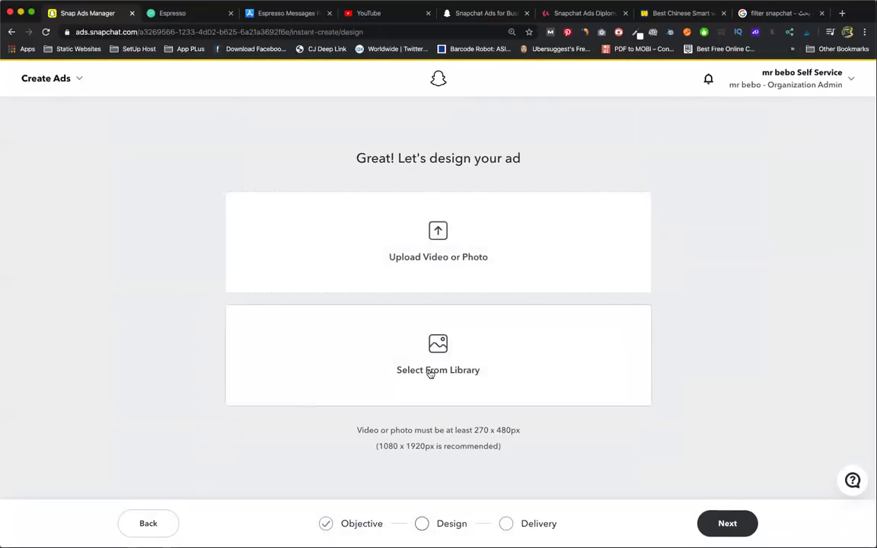
{"action": "left_click", "coordinate": [431, 371]}
{"action": "left_click", "coordinate": [697, 178]}
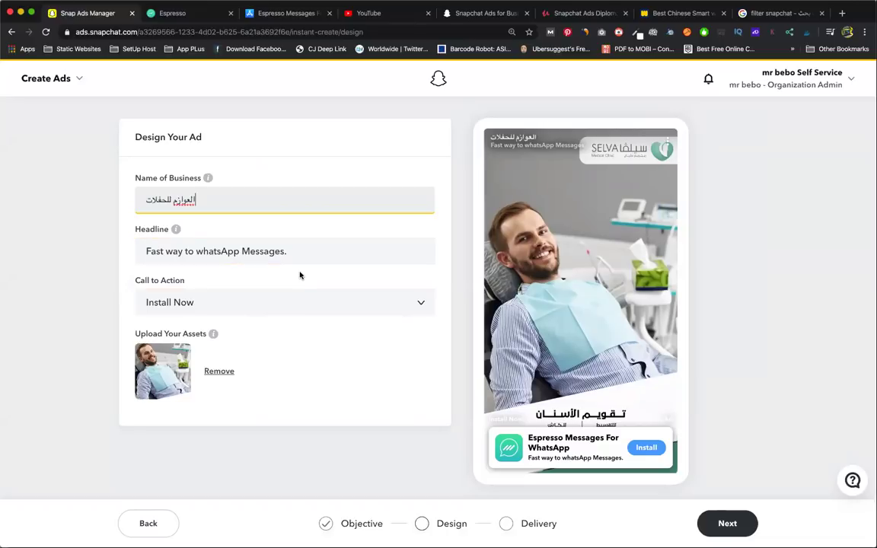
{"action": "left_click", "coordinate": [707, 526]}
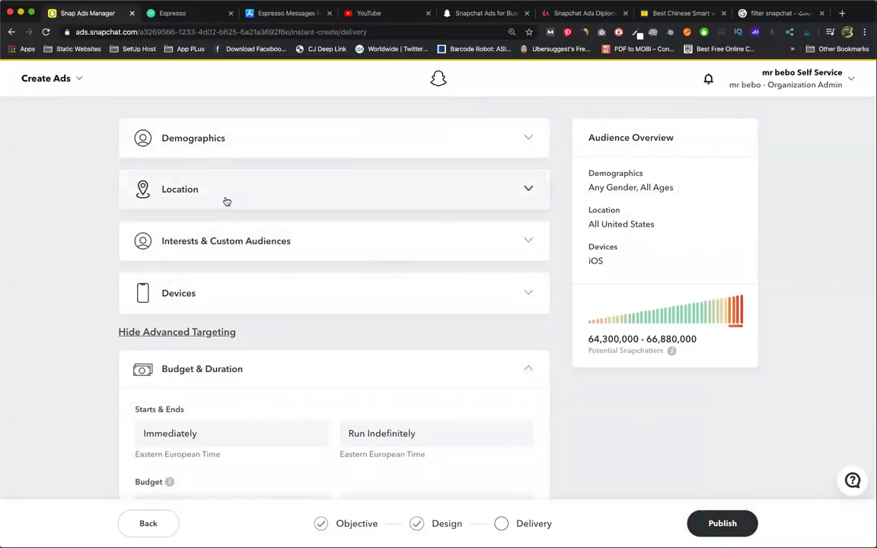
{"action": "left_click", "coordinate": [228, 242]}
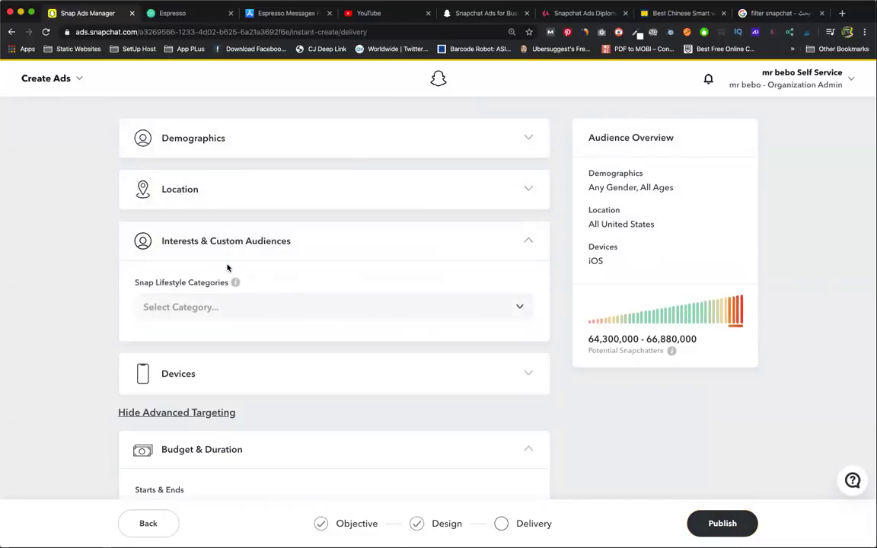
{"action": "left_click", "coordinate": [229, 244]}
{"action": "scroll", "coordinate": [231, 249], "scroll_direction": "down", "scroll_amount": 2}
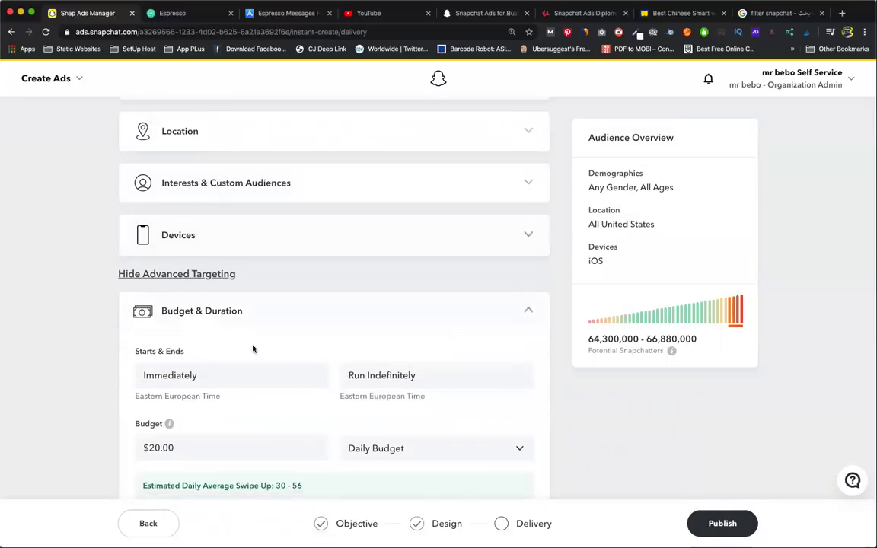
{"action": "scroll", "coordinate": [88, 154], "scroll_direction": "up", "scroll_amount": 3}
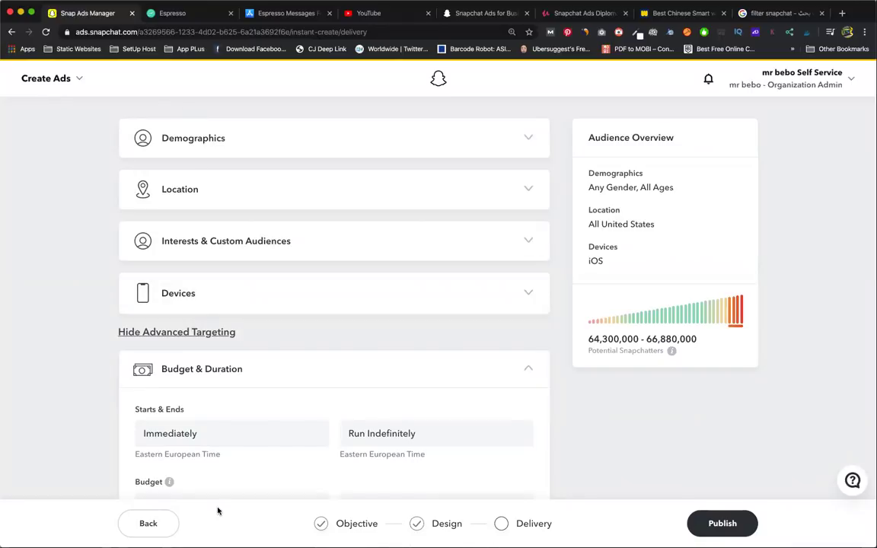
Step: Open a fresh Instant Create flow from the Create Ads page
{"action": "left_click", "coordinate": [66, 89]}
{"action": "left_click", "coordinate": [68, 148]}
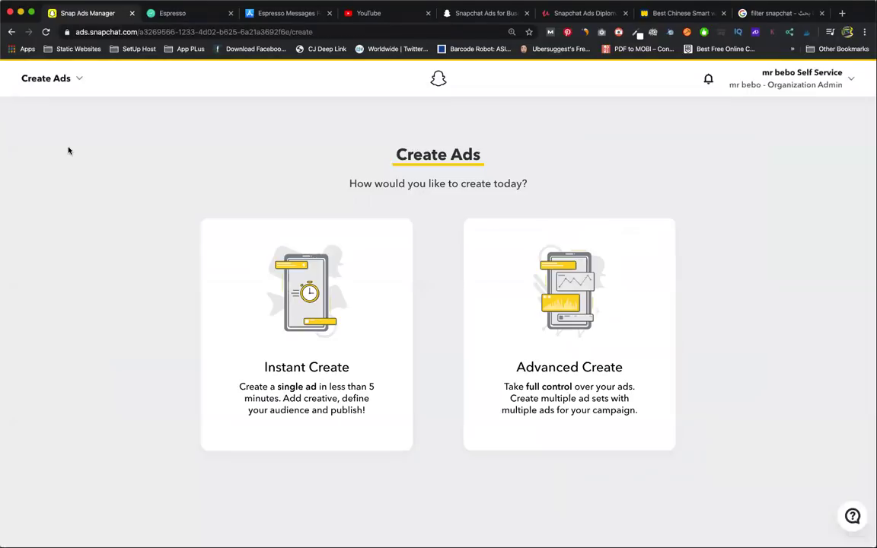
{"action": "left_click", "coordinate": [347, 305]}
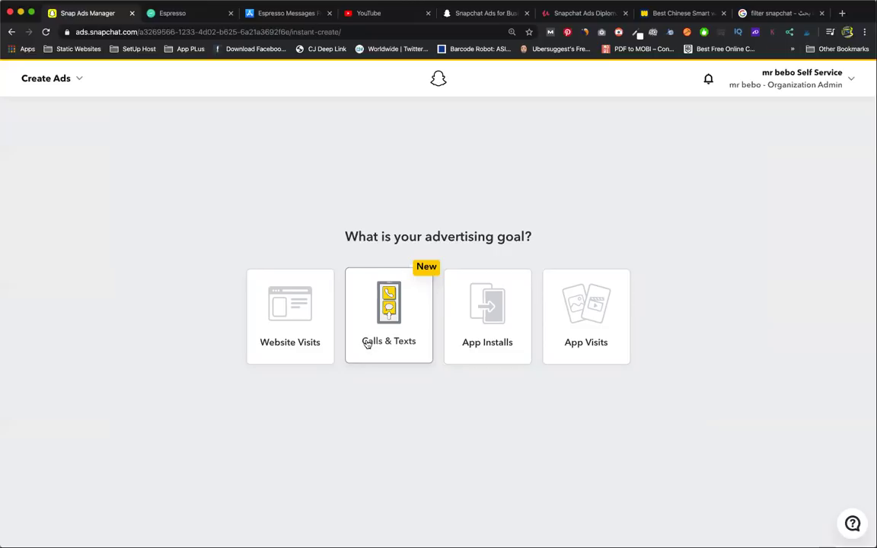
Step: Choose Calls & Texts with Call My Business and add a new phone number
{"action": "left_click", "coordinate": [367, 344]}
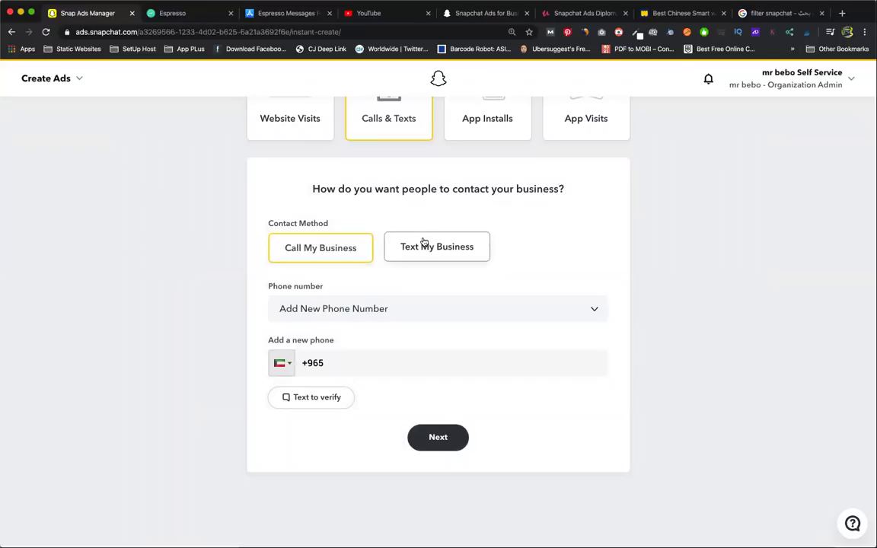
{"action": "left_click", "coordinate": [424, 244]}
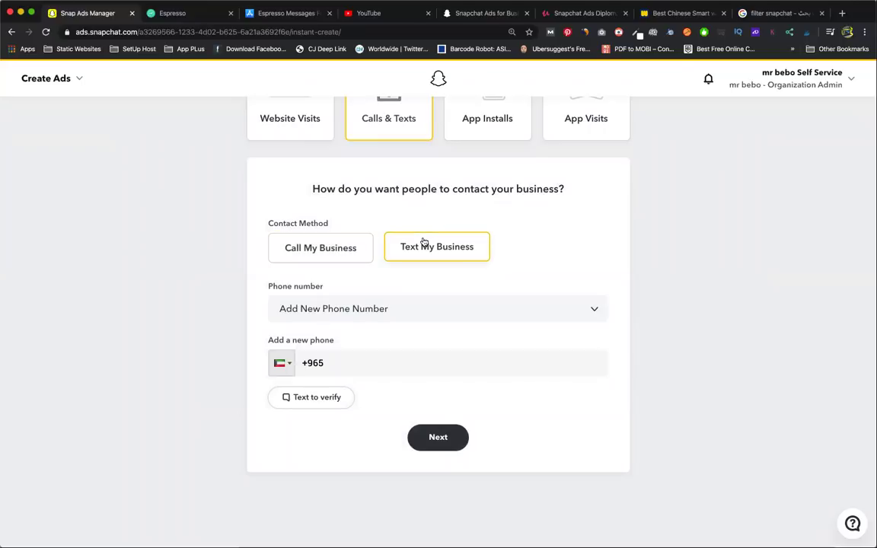
{"action": "left_click", "coordinate": [330, 258]}
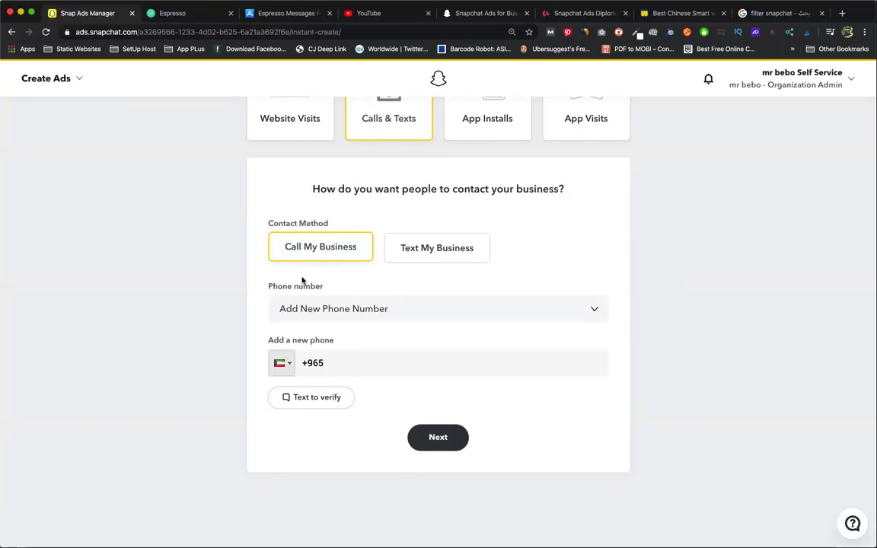
{"action": "left_click", "coordinate": [333, 309]}
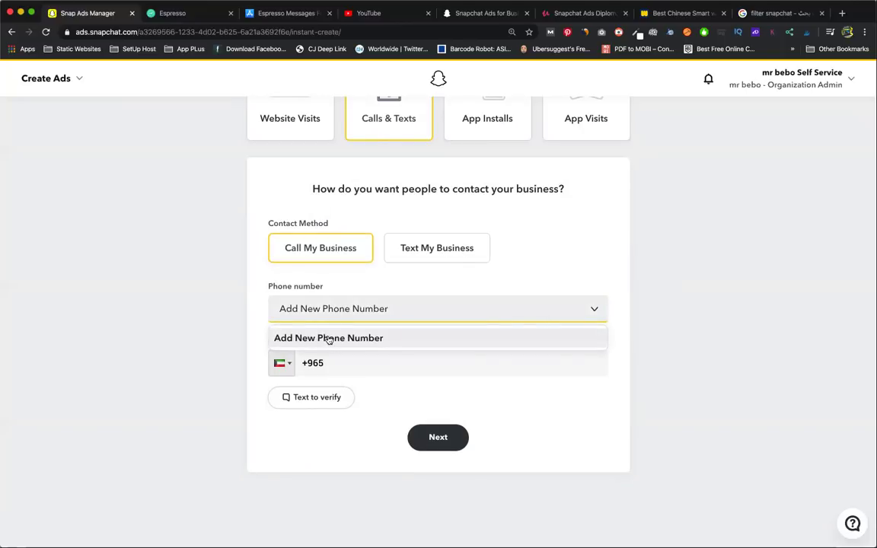
{"action": "left_click", "coordinate": [329, 338]}
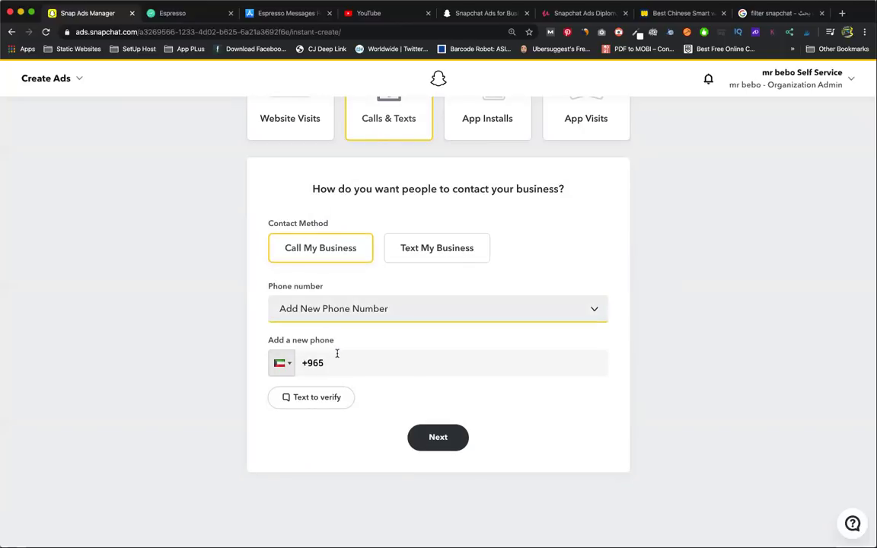
Step: Set the phone country to United States, enter the number, and request a verification text
{"action": "left_click", "coordinate": [286, 364]}
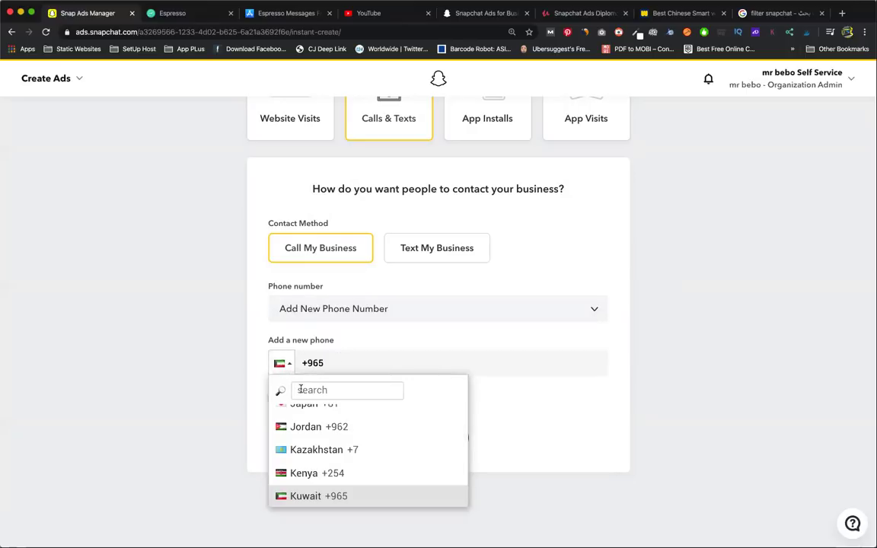
{"action": "type", "text": "uni"}
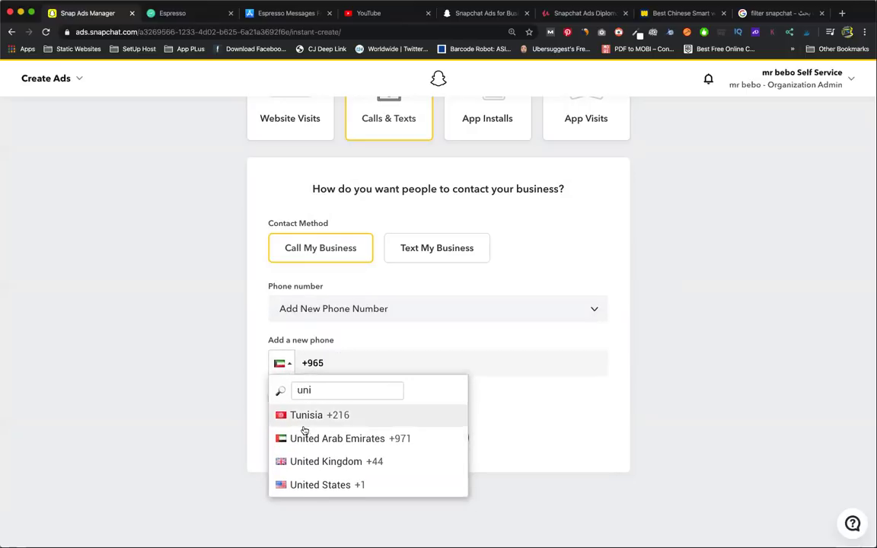
{"action": "left_click", "coordinate": [308, 485]}
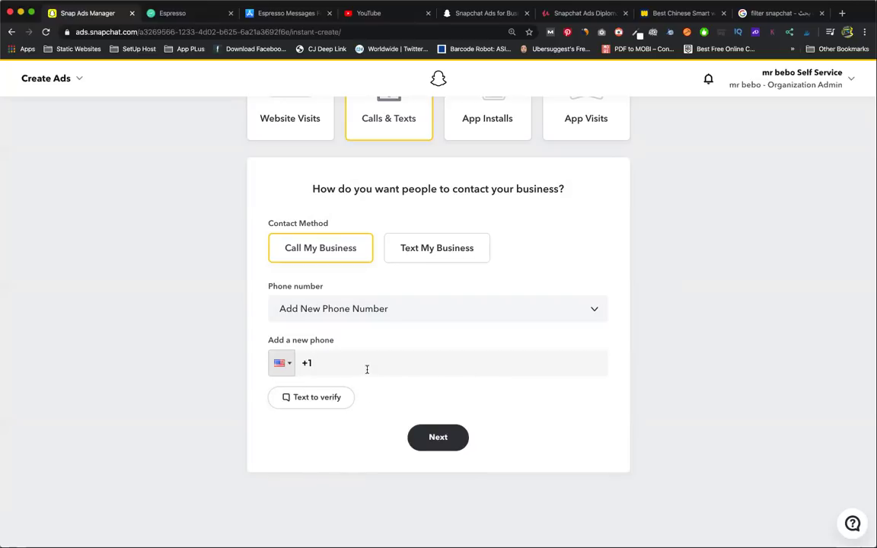
{"action": "type", "text": "2"}
{"action": "type", "text": "565"}
{"action": "left_click", "coordinate": [331, 403]}
{"action": "left_click", "coordinate": [302, 406]}
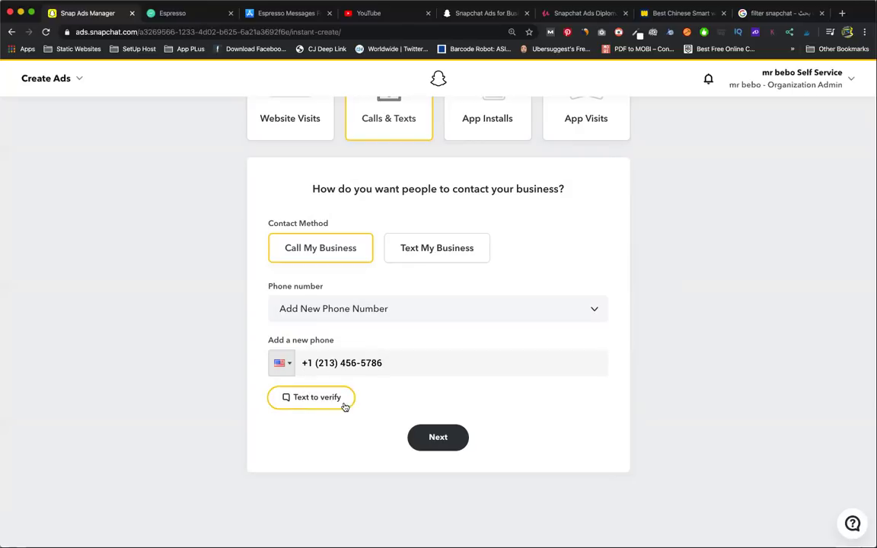
{"action": "left_click", "coordinate": [337, 404]}
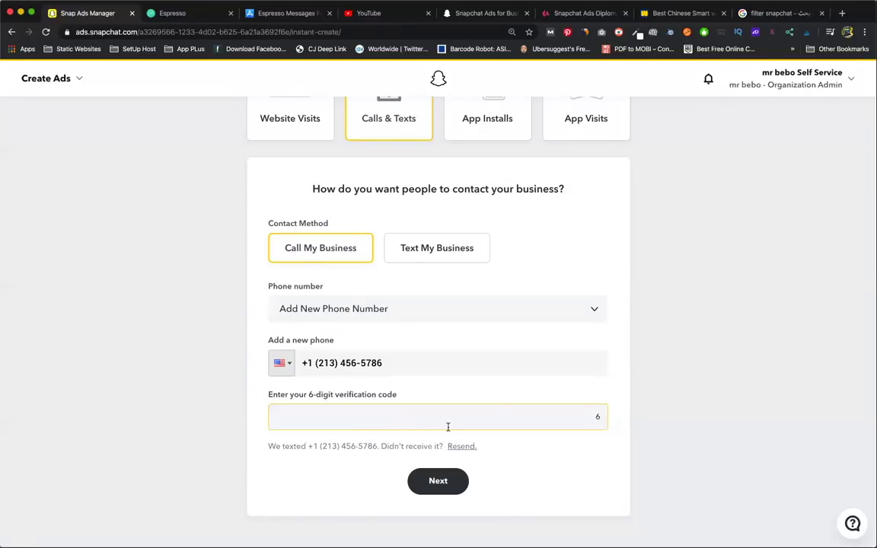
{"action": "left_click", "coordinate": [449, 487]}
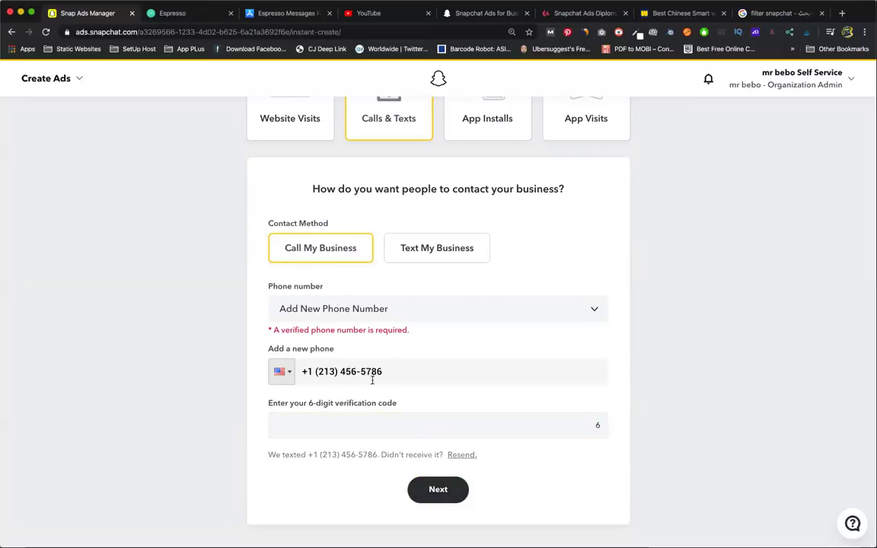
Step: Keep United States as the phone country and try continuing to the next step again
{"action": "left_click", "coordinate": [282, 372]}
{"action": "type", "text": "uni"}
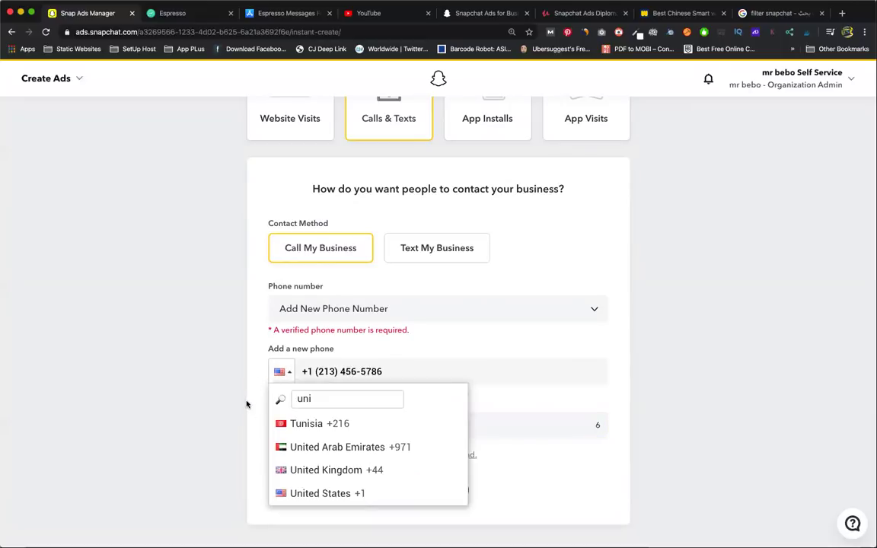
{"action": "scroll", "coordinate": [326, 458], "scroll_direction": "down", "scroll_amount": 1}
{"action": "left_click", "coordinate": [497, 365]}
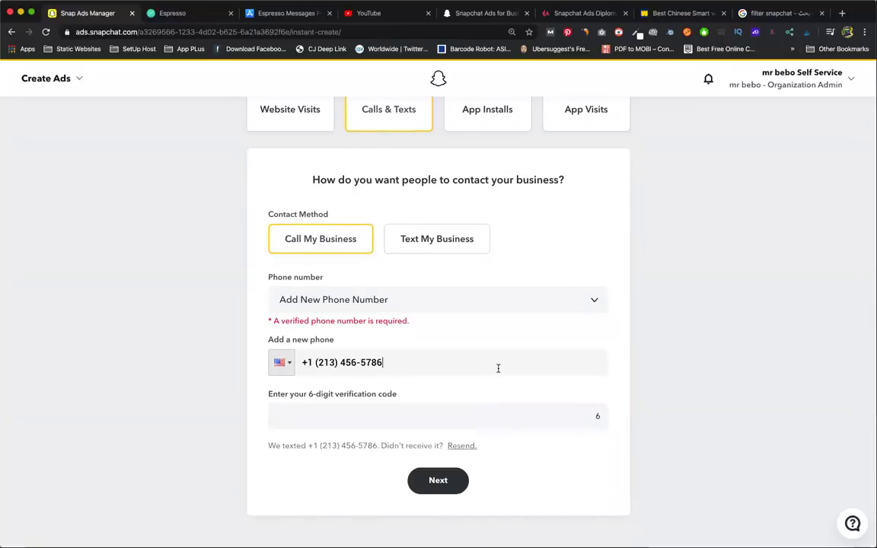
{"action": "left_click", "coordinate": [445, 491]}
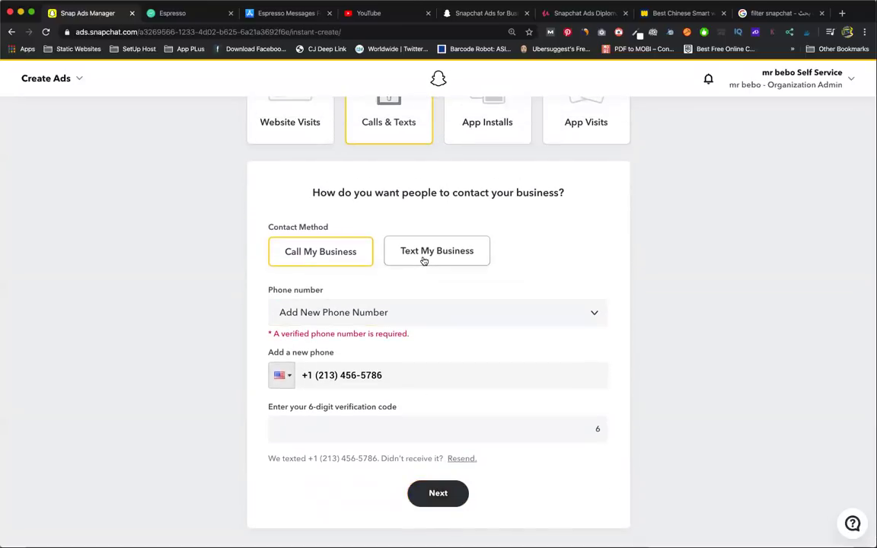
Step: Switch the contact method to Text My Business and recheck the country code list
{"action": "left_click", "coordinate": [421, 255]}
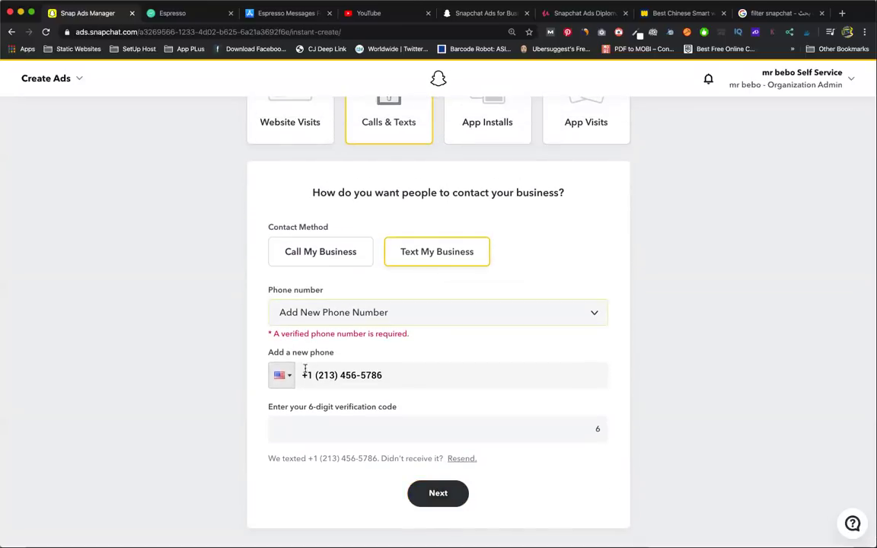
{"action": "left_click", "coordinate": [283, 378]}
{"action": "type", "text": "uni"}
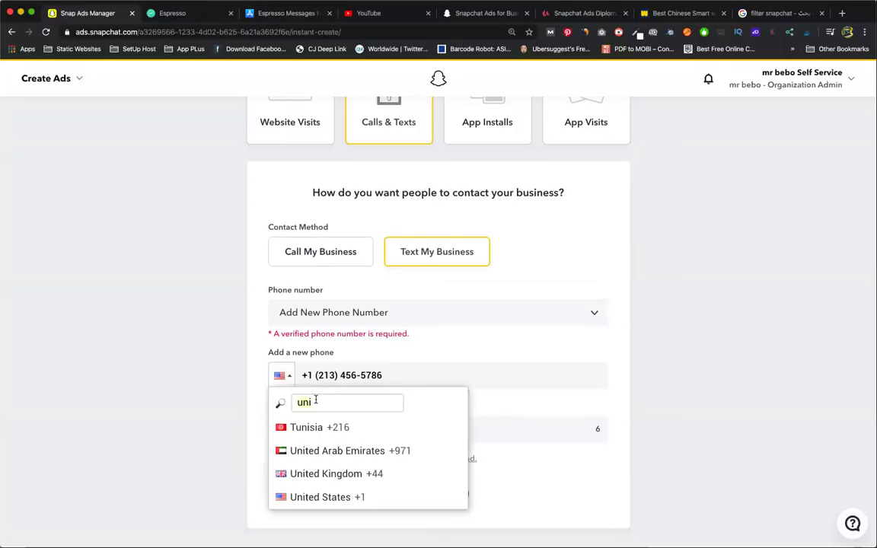
{"action": "key", "text": "BackSpace"}
{"action": "left_click", "coordinate": [515, 369]}
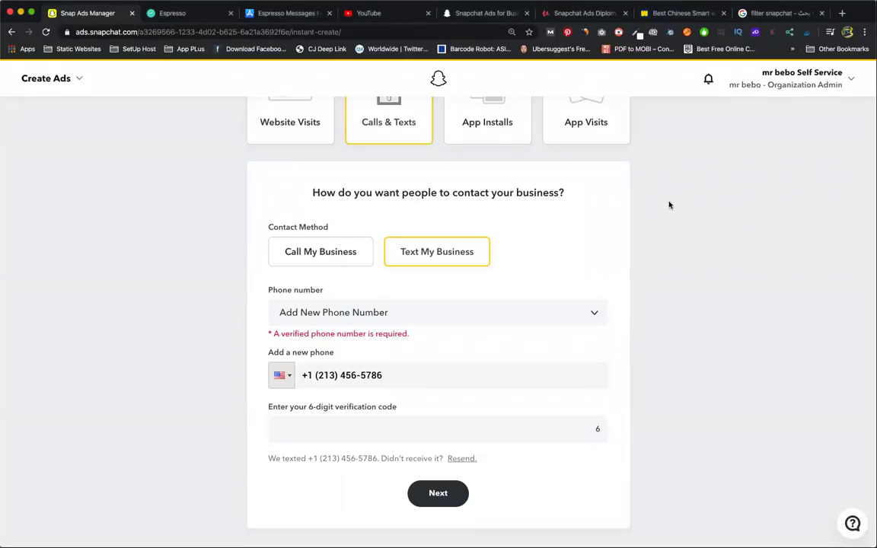
{"action": "left_click", "coordinate": [282, 376]}
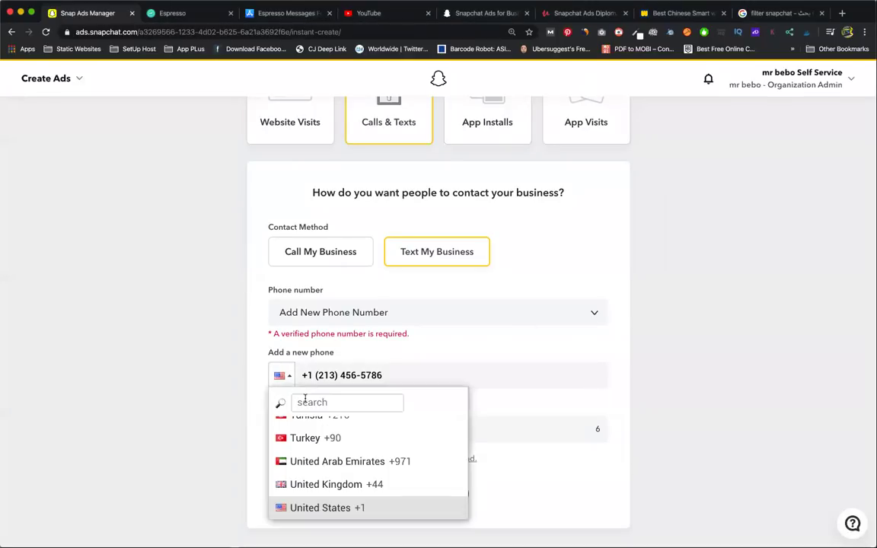
{"action": "type", "text": "eg"}
{"action": "left_click", "coordinate": [306, 428]}
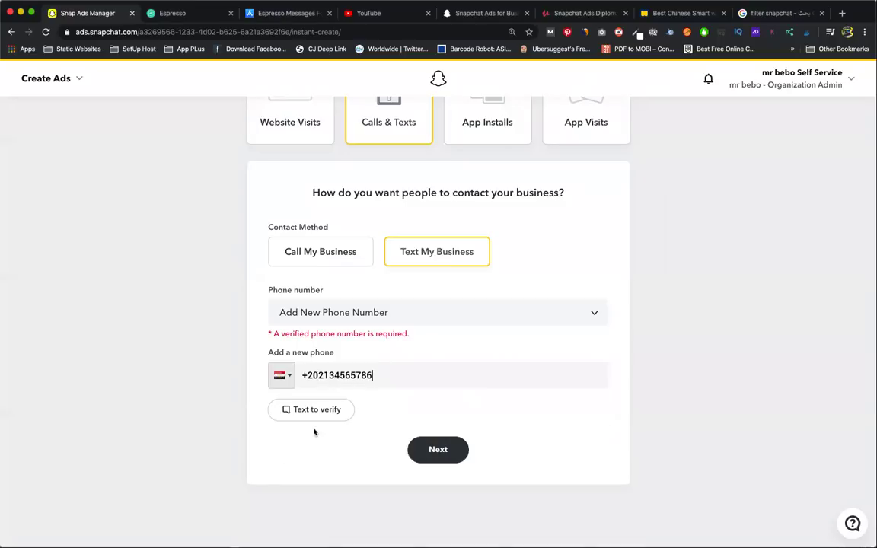
{"action": "left_click", "coordinate": [355, 382]}
{"action": "key", "text": "BackSpace"}
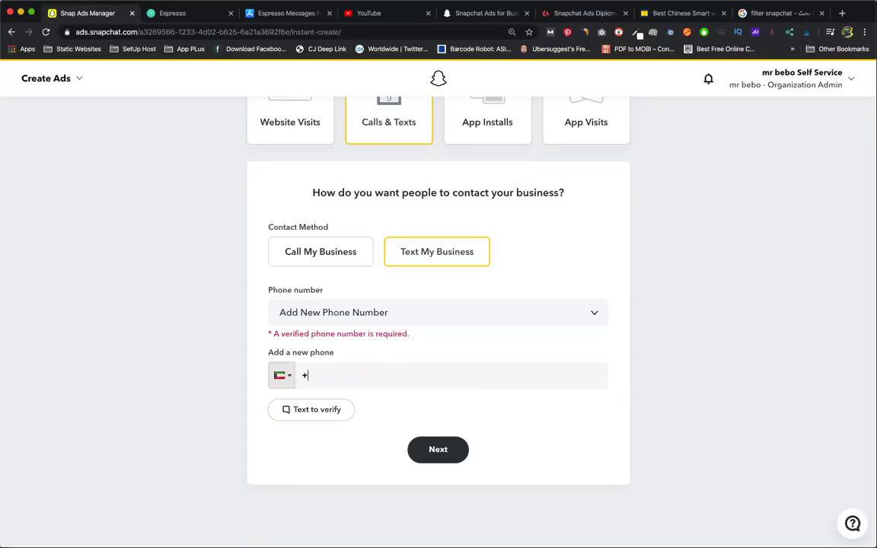
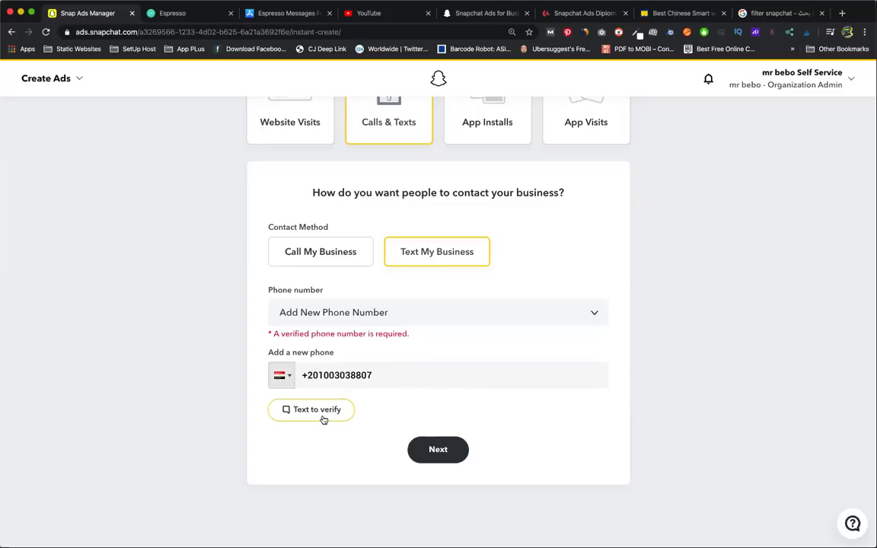
{"action": "left_click", "coordinate": [323, 417]}
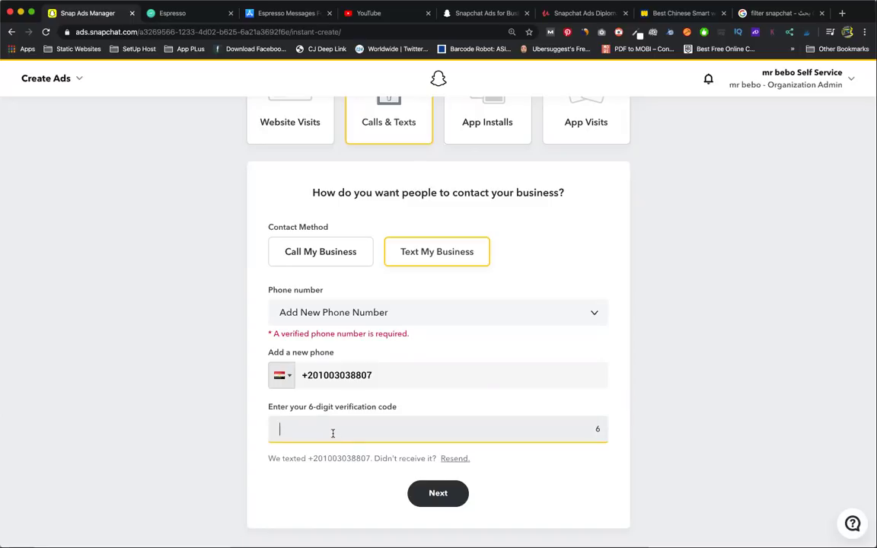
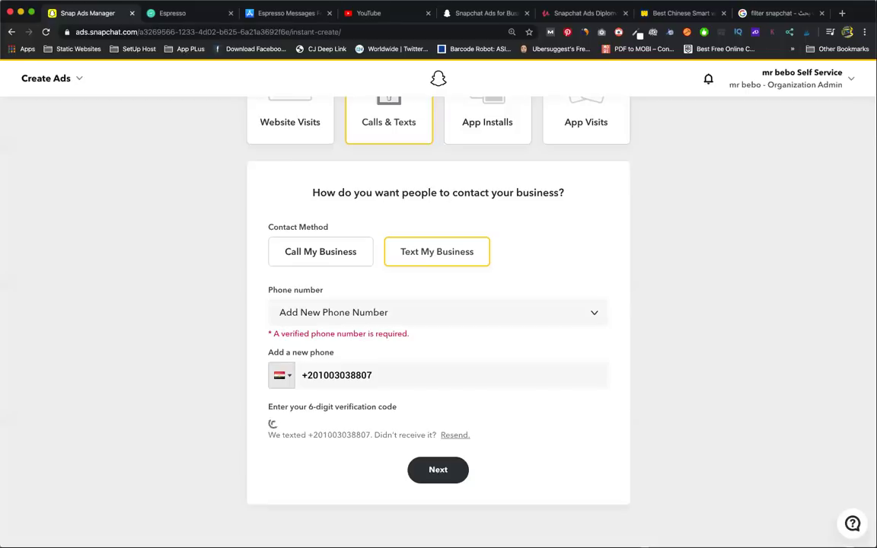
Step: On the design step, use the library's dental-clinic photo as the ad image
{"action": "left_click", "coordinate": [440, 441]}
{"action": "left_click", "coordinate": [469, 351]}
{"action": "mouse_move", "coordinate": [697, 179]}
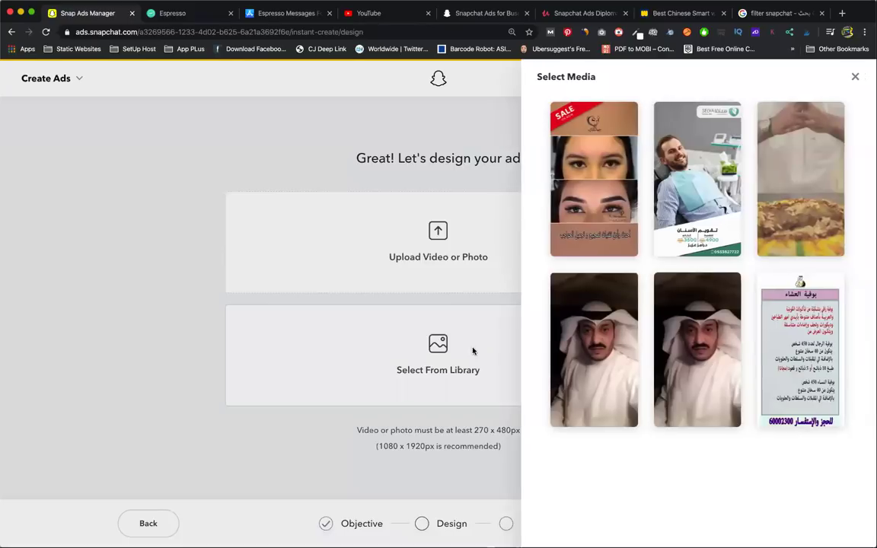
{"action": "left_click", "coordinate": [688, 237]}
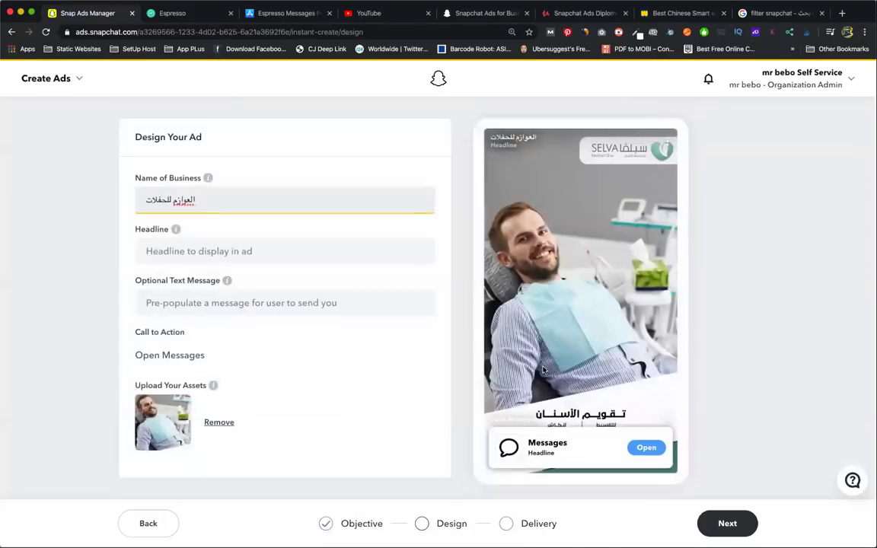
Step: Set the headline 'clinic discount 50%' and leave the optional text message empty
{"action": "left_click", "coordinate": [269, 246]}
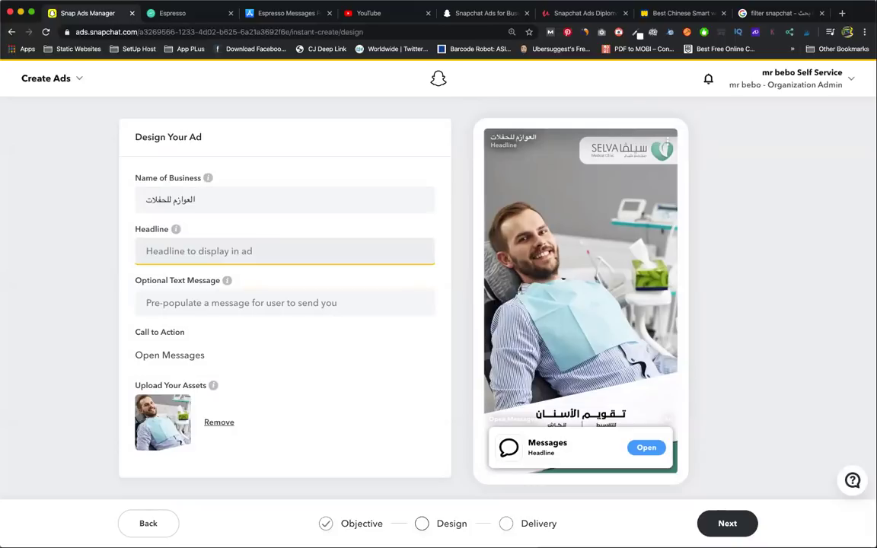
{"action": "type", "text": "clinic "}
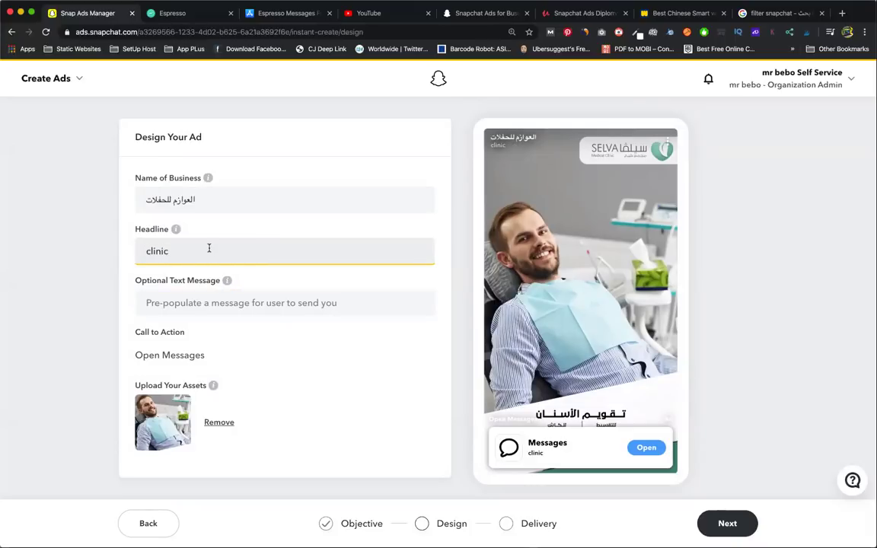
{"action": "type", "text": "discount 50"}
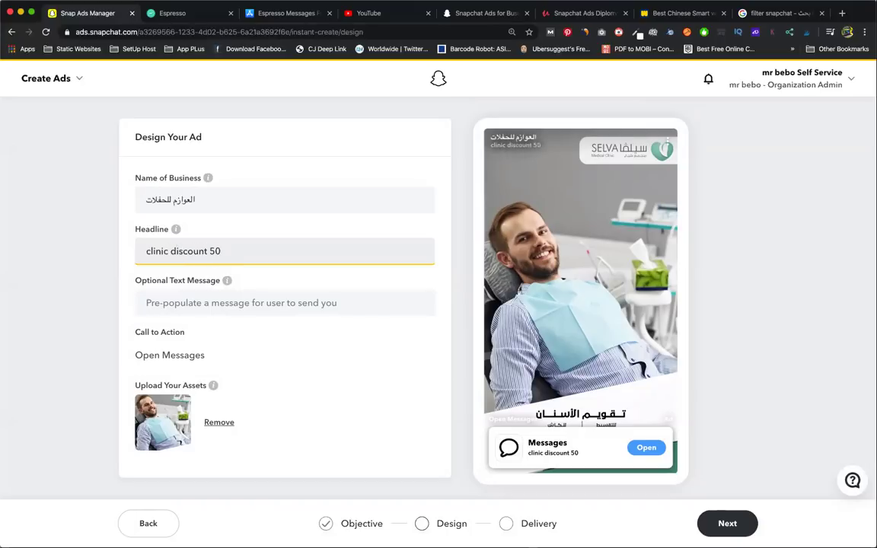
{"action": "type", "text": "%"}
{"action": "key", "text": "Tab"}
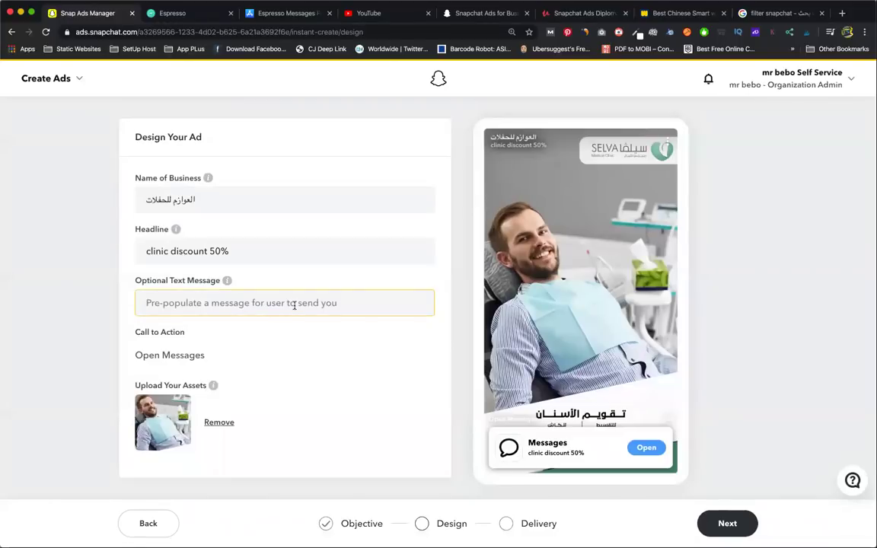
{"action": "left_click", "coordinate": [294, 305]}
{"action": "type", "text": "ok"}
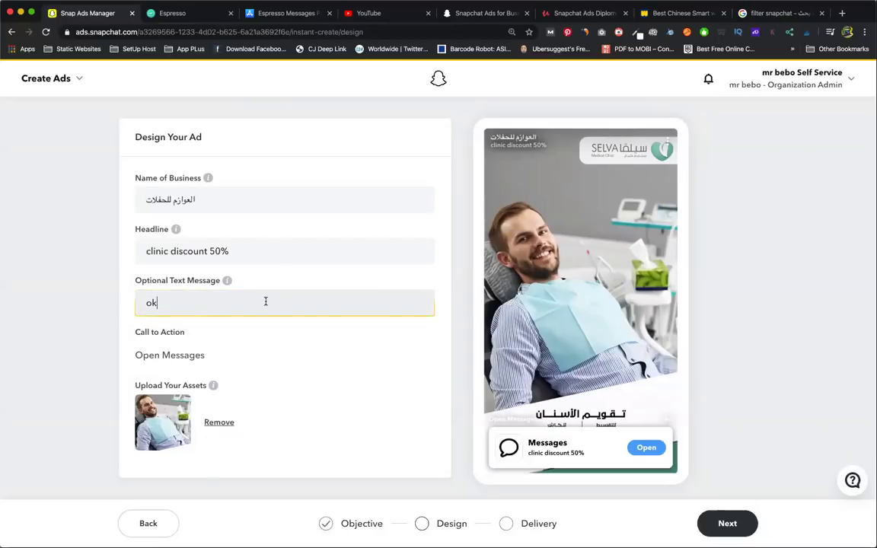
{"action": "key", "text": "BackSpace"}
{"action": "key", "text": "BackSpace"}
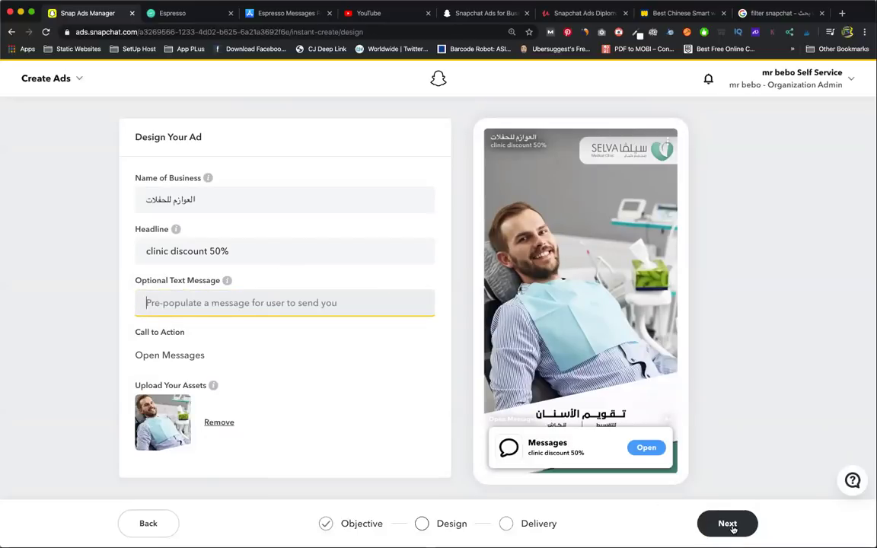
Step: Review the Demographics and Location targeting and the $20.00 daily budget
{"action": "left_click", "coordinate": [731, 527]}
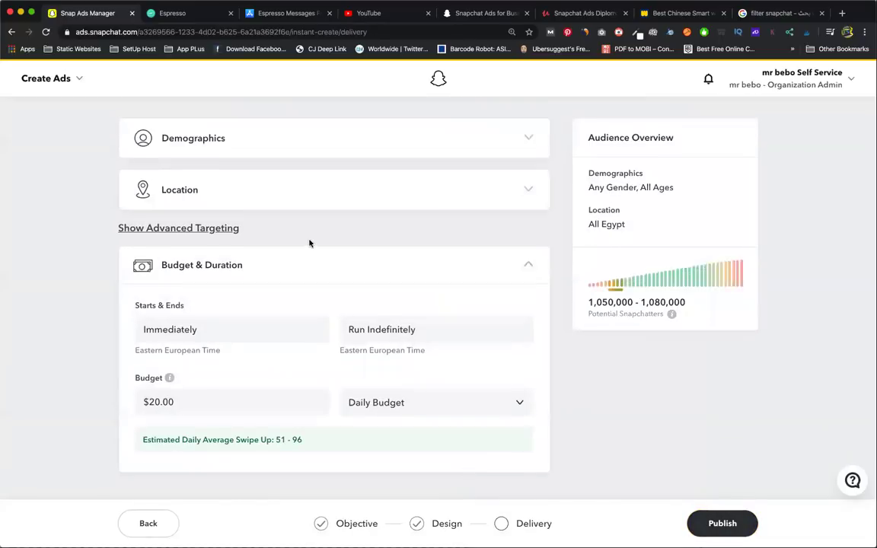
{"action": "left_click", "coordinate": [248, 144]}
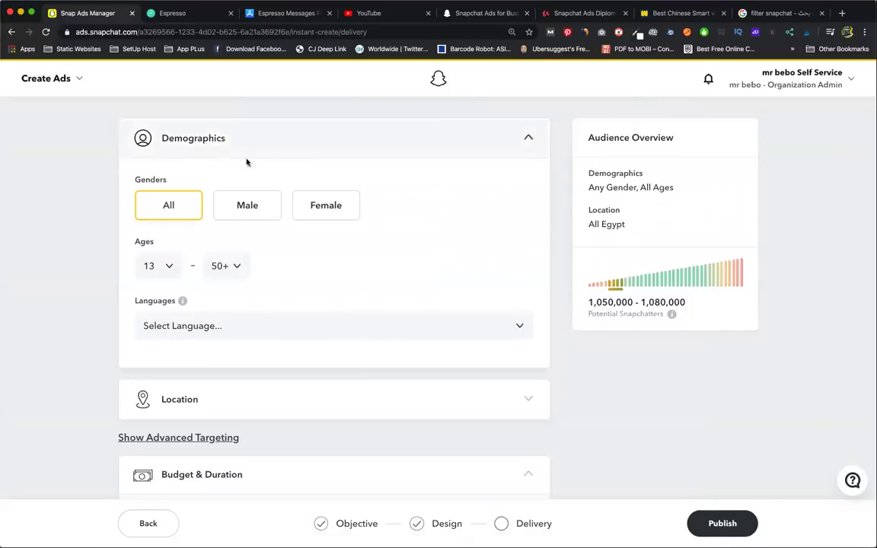
{"action": "scroll", "coordinate": [239, 440], "scroll_direction": "down", "scroll_amount": 3}
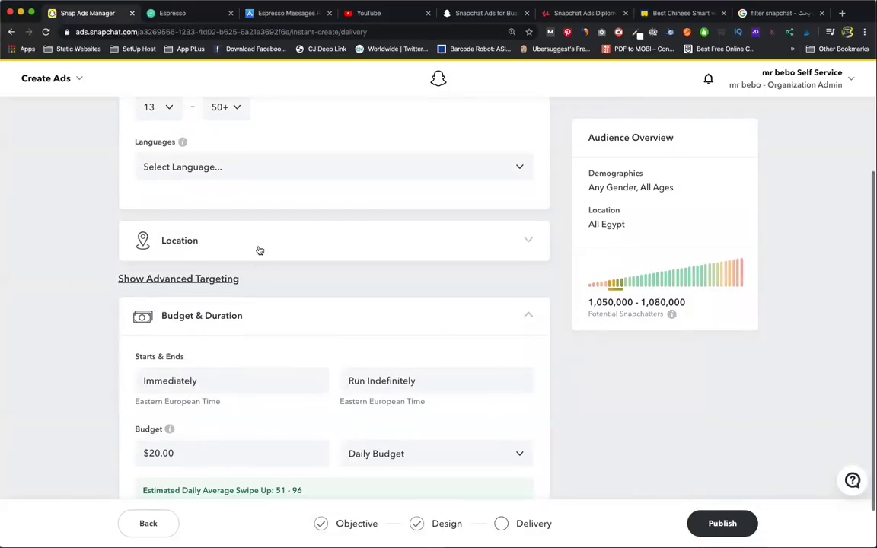
{"action": "left_click", "coordinate": [260, 250]}
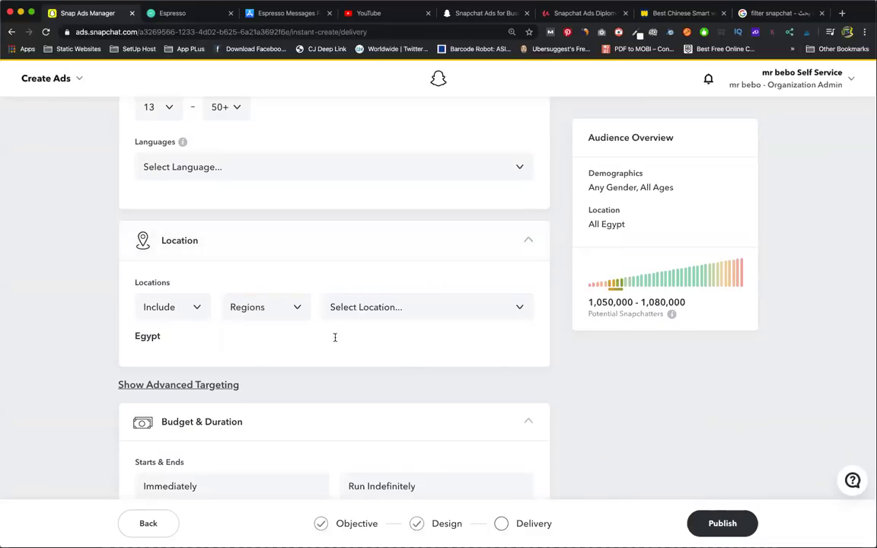
{"action": "scroll", "coordinate": [311, 339], "scroll_direction": "down", "scroll_amount": 2}
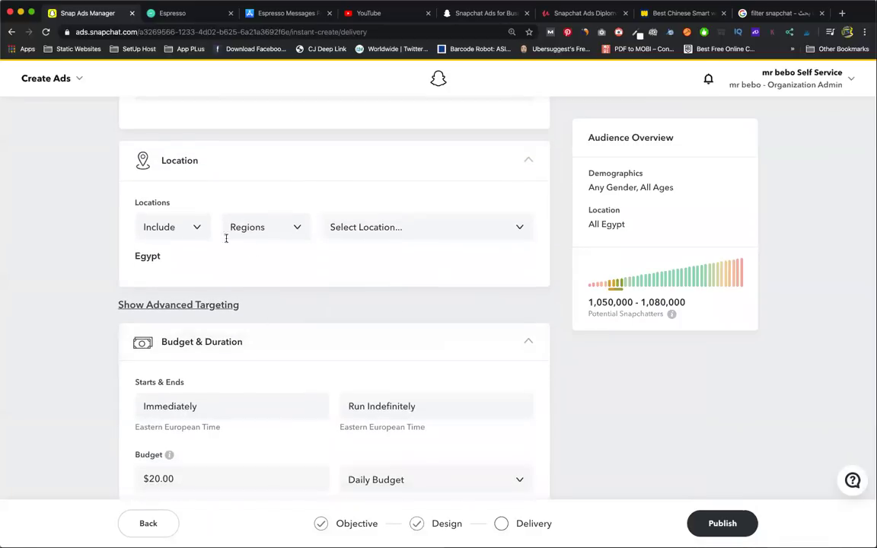
{"action": "scroll", "coordinate": [381, 289], "scroll_direction": "down", "scroll_amount": 2}
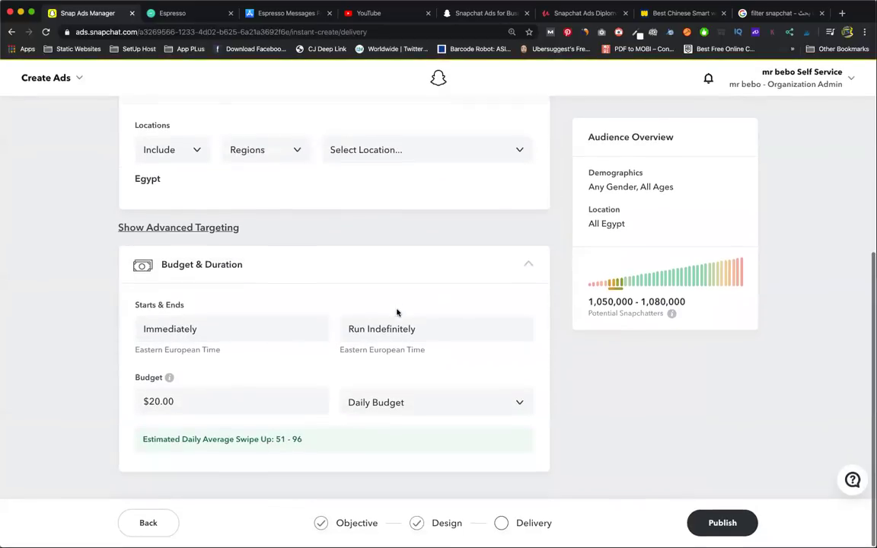
{"action": "scroll", "coordinate": [392, 333], "scroll_direction": "up", "scroll_amount": 1}
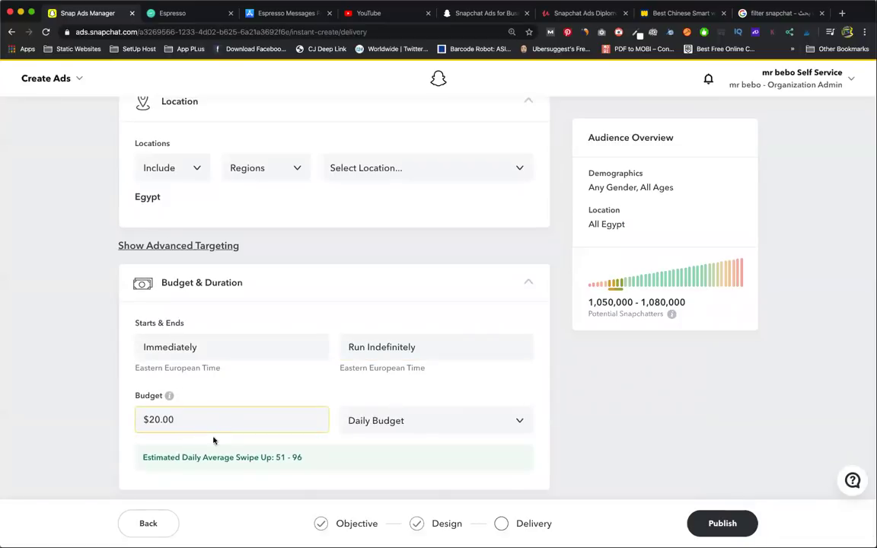
{"action": "left_click", "coordinate": [180, 418]}
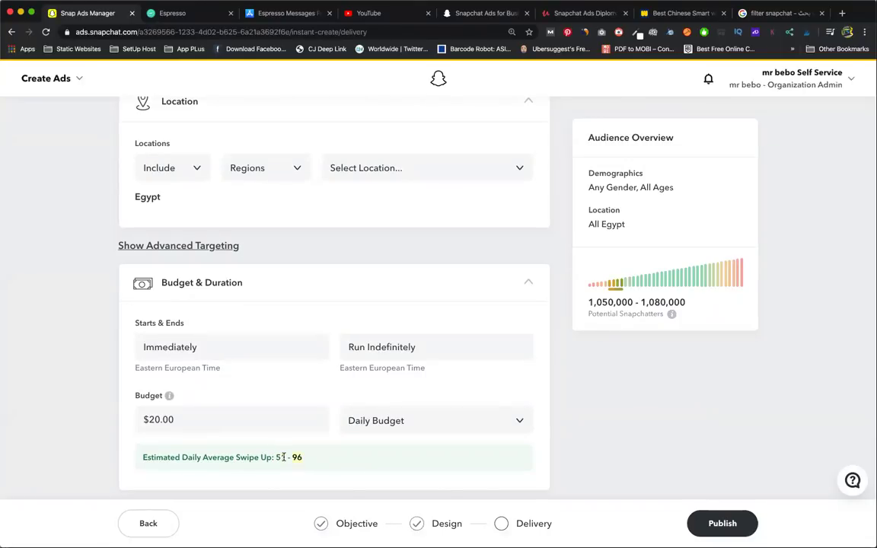
{"action": "scroll", "coordinate": [283, 456], "scroll_direction": "up", "scroll_amount": 2}
{"action": "scroll", "coordinate": [319, 480], "scroll_direction": "up", "scroll_amount": 4}
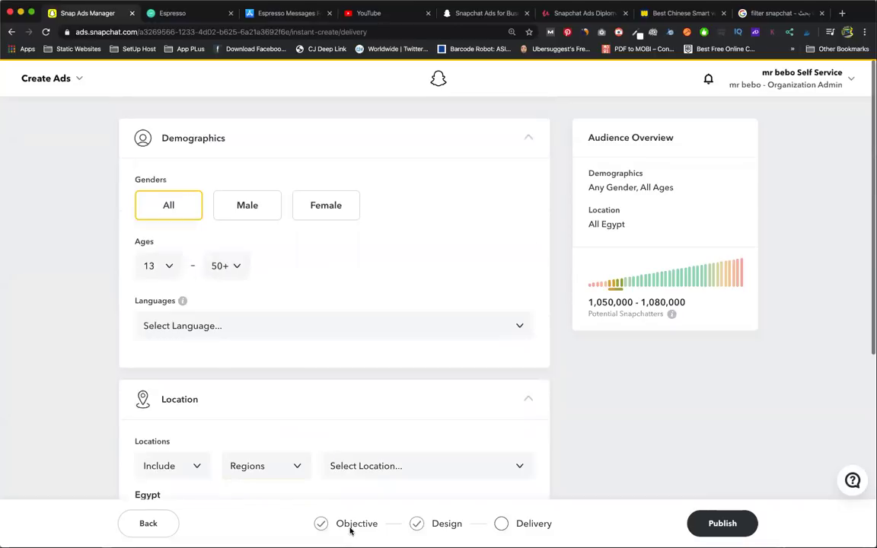
Step: Change the objective to Call My Business and publish the ad
{"action": "left_click", "coordinate": [352, 526]}
{"action": "left_click", "coordinate": [335, 329]}
{"action": "left_click", "coordinate": [438, 431]}
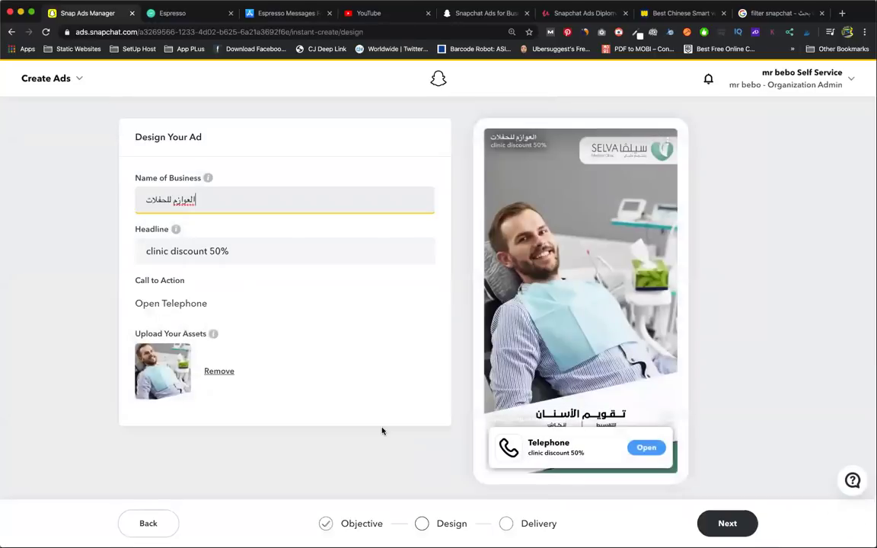
{"action": "left_click", "coordinate": [720, 524]}
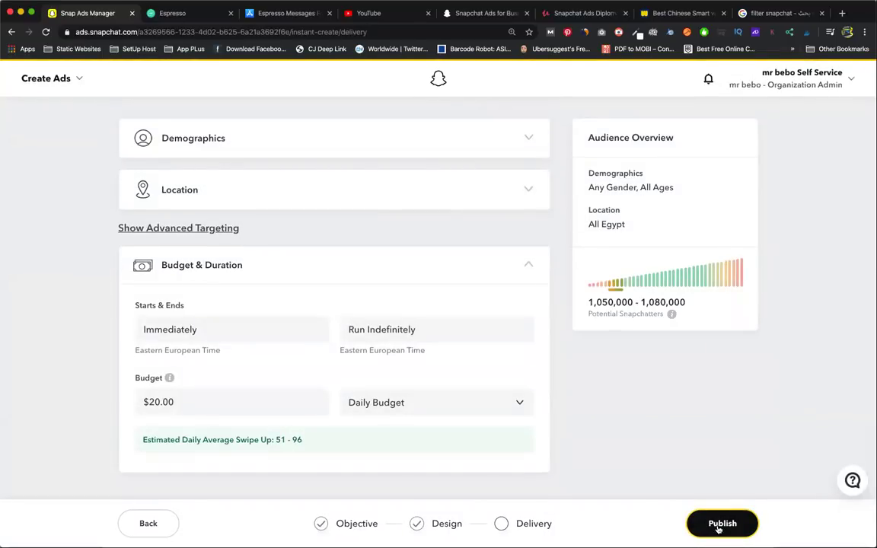
{"action": "left_click", "coordinate": [720, 524]}
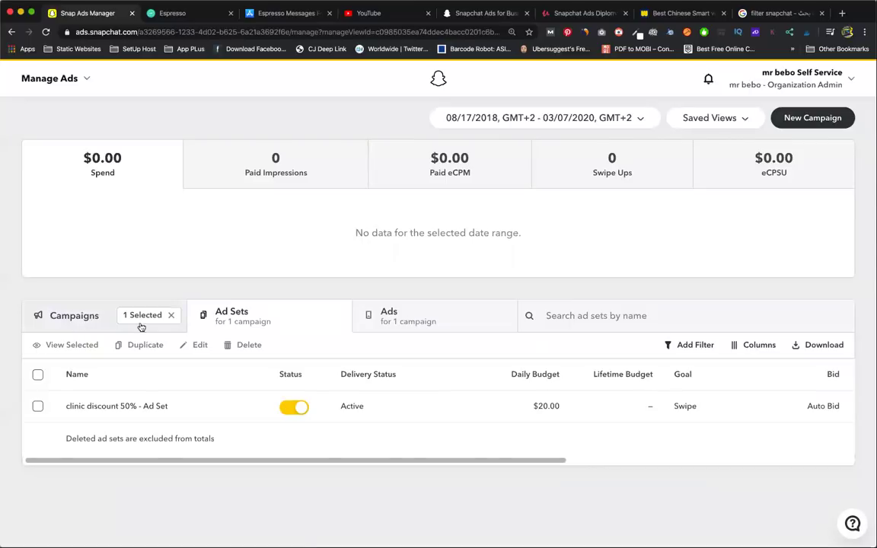
Step: Delete the test campaigns clinic discount 50% and Awareness espresso
{"action": "left_click", "coordinate": [102, 328]}
{"action": "scroll", "coordinate": [108, 483], "scroll_direction": "down", "scroll_amount": 3}
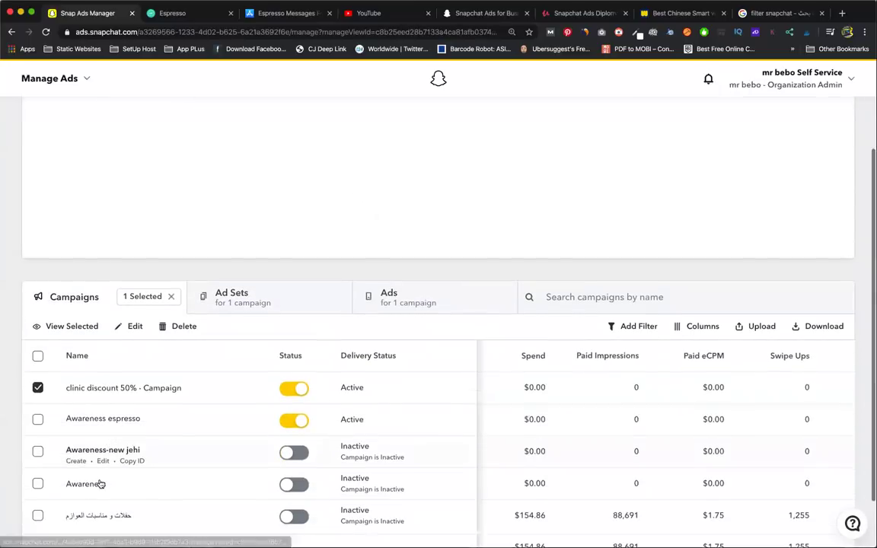
{"action": "left_click", "coordinate": [37, 419]}
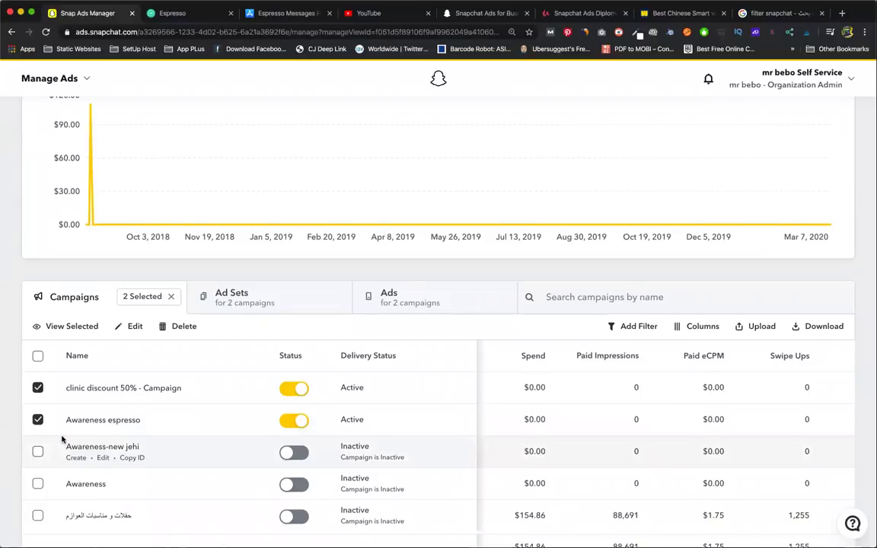
{"action": "scroll", "coordinate": [63, 439], "scroll_direction": "up", "scroll_amount": 1}
{"action": "left_click", "coordinate": [173, 334]}
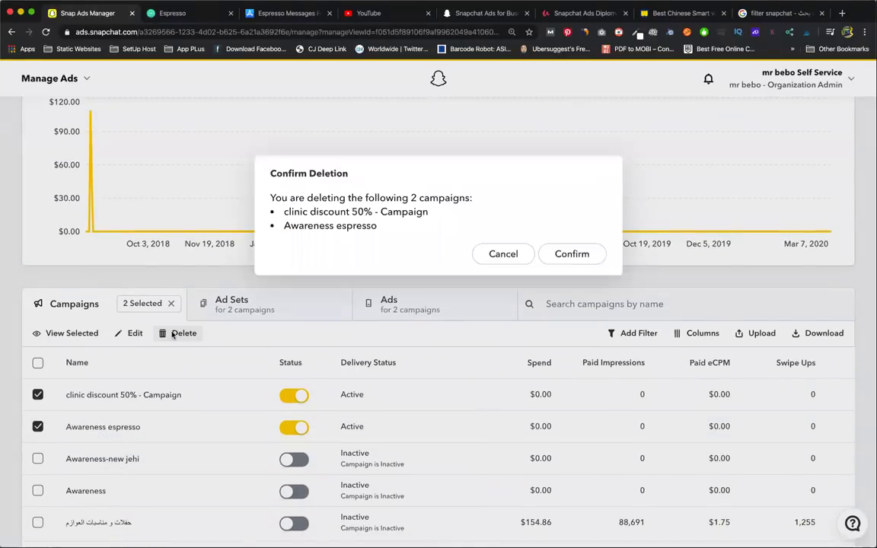
{"action": "left_click", "coordinate": [570, 247]}
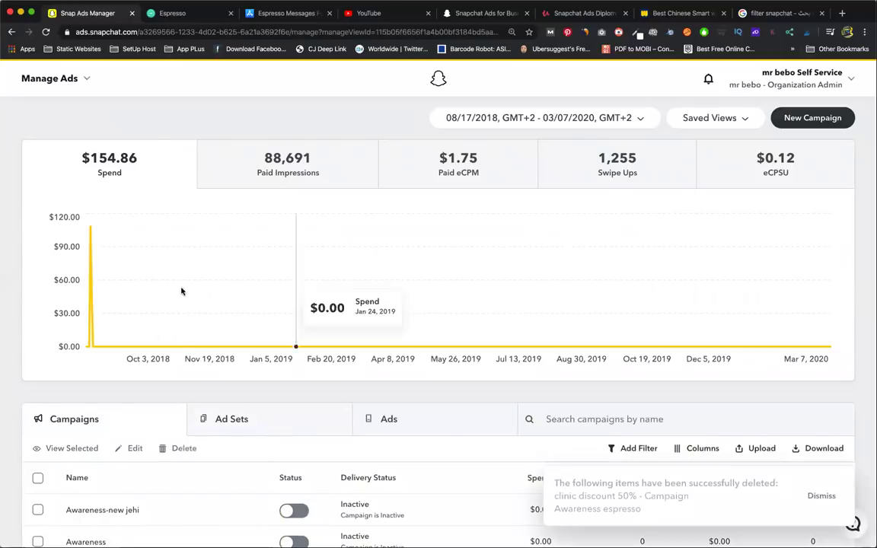
Step: Collapse the spend chart and scroll across the remaining campaigns table
{"action": "left_click", "coordinate": [149, 162]}
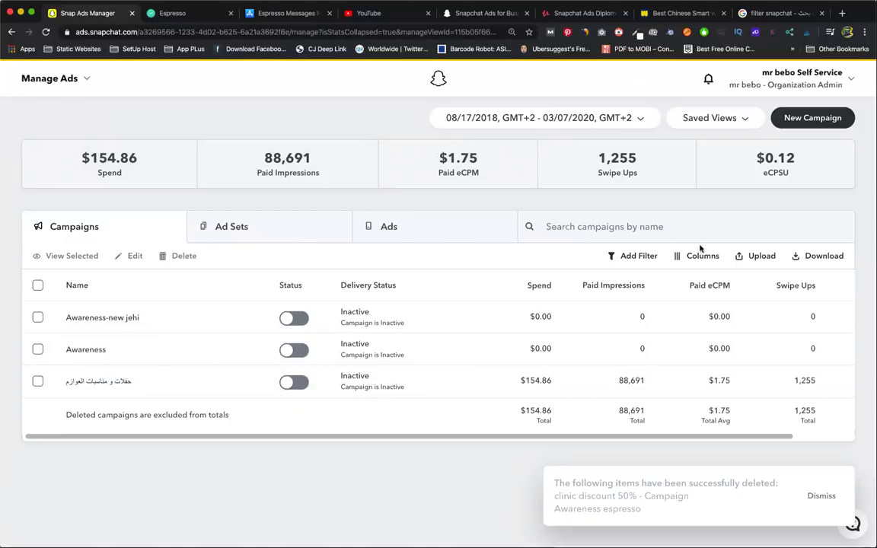
{"action": "scroll", "coordinate": [713, 319], "scroll_direction": "right", "scroll_amount": 2}
{"action": "scroll", "coordinate": [714, 319], "scroll_direction": "right", "scroll_amount": 3}
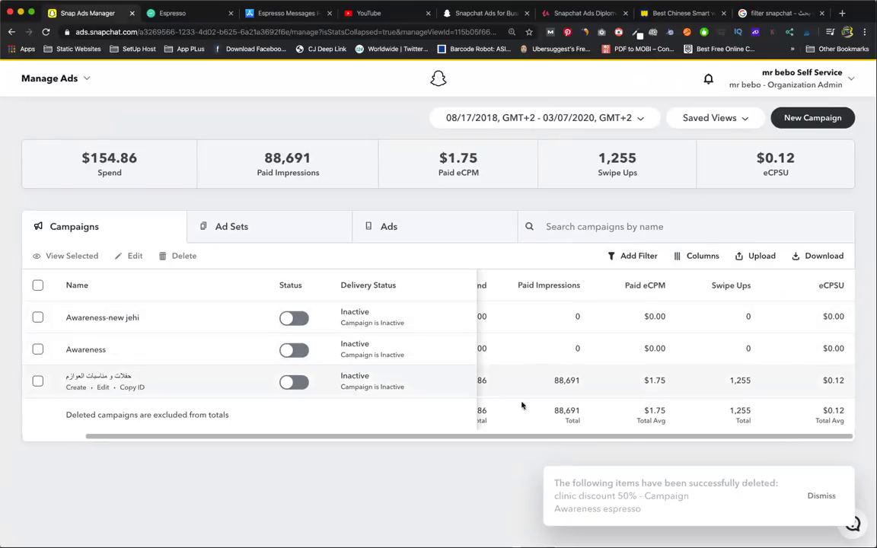
{"action": "scroll", "coordinate": [176, 290], "scroll_direction": "left", "scroll_amount": 1}
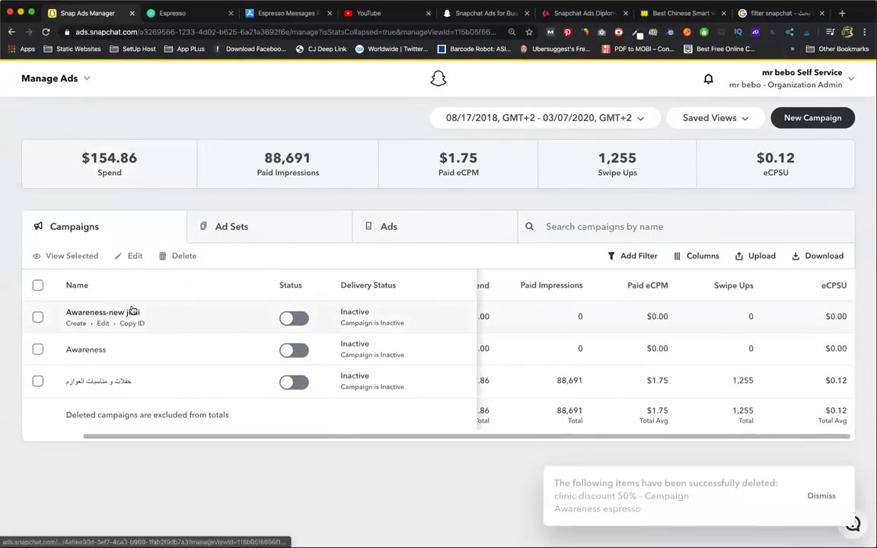
Step: Start an Instant Create App Visits ad and enter the app name espresso
{"action": "left_click", "coordinate": [72, 77]}
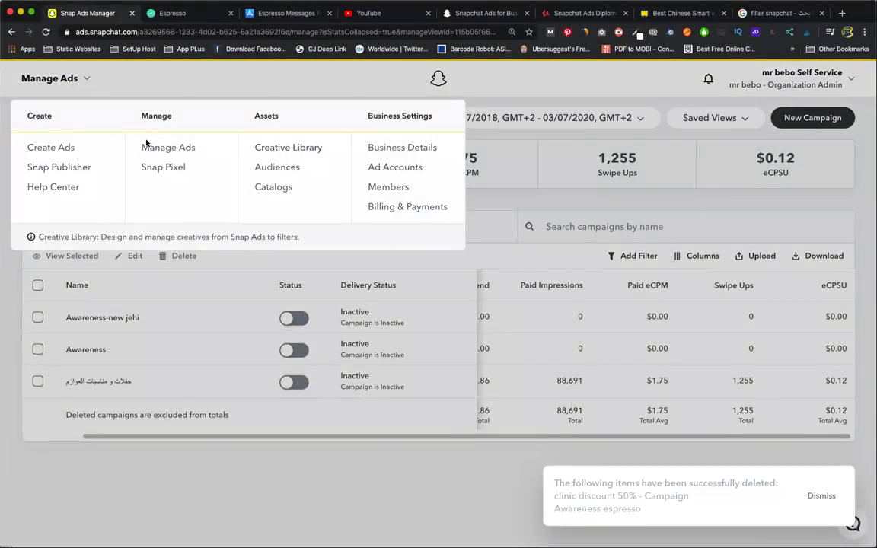
{"action": "left_click", "coordinate": [76, 149]}
{"action": "left_click", "coordinate": [253, 309]}
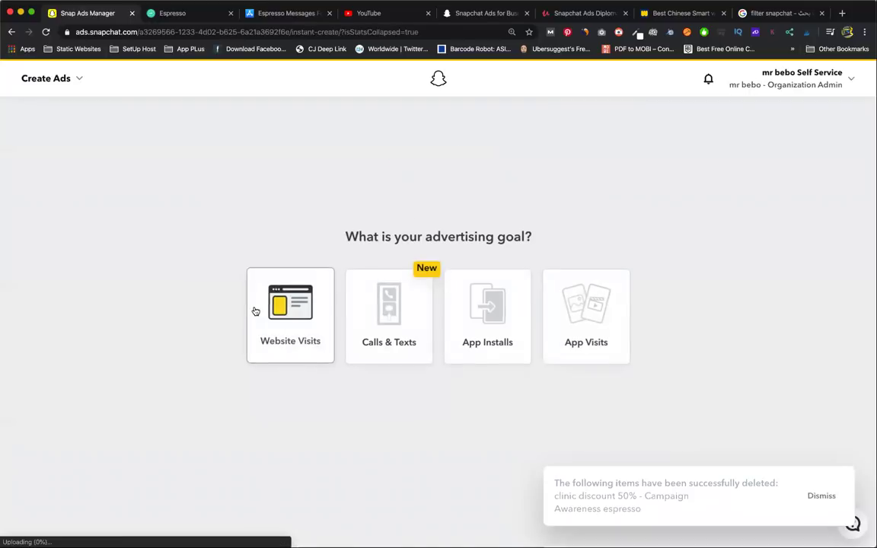
{"action": "left_click", "coordinate": [554, 307]}
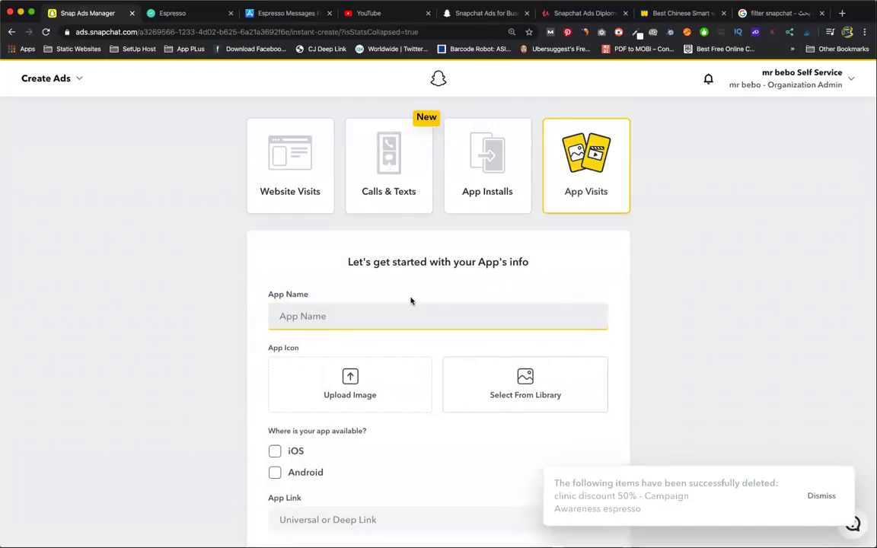
{"action": "scroll", "coordinate": [411, 298], "scroll_direction": "down", "scroll_amount": 1}
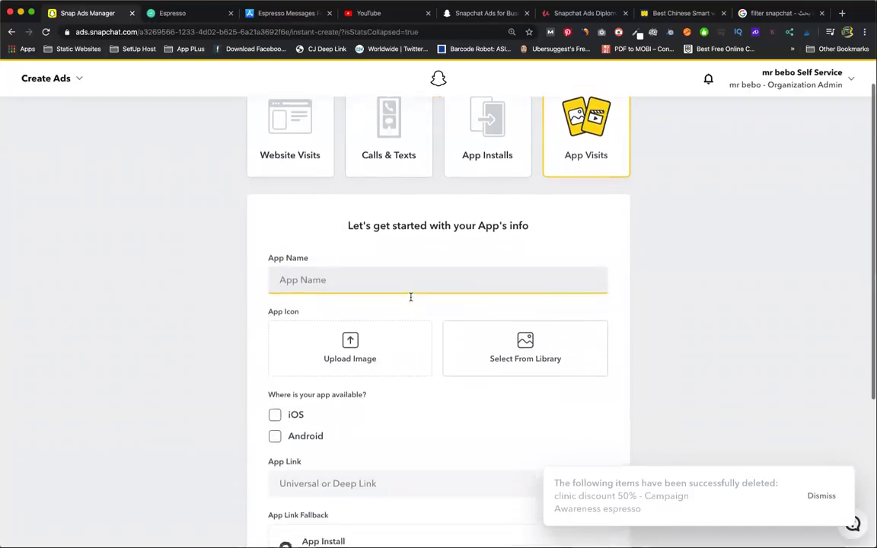
{"action": "type", "text": "espresso"}
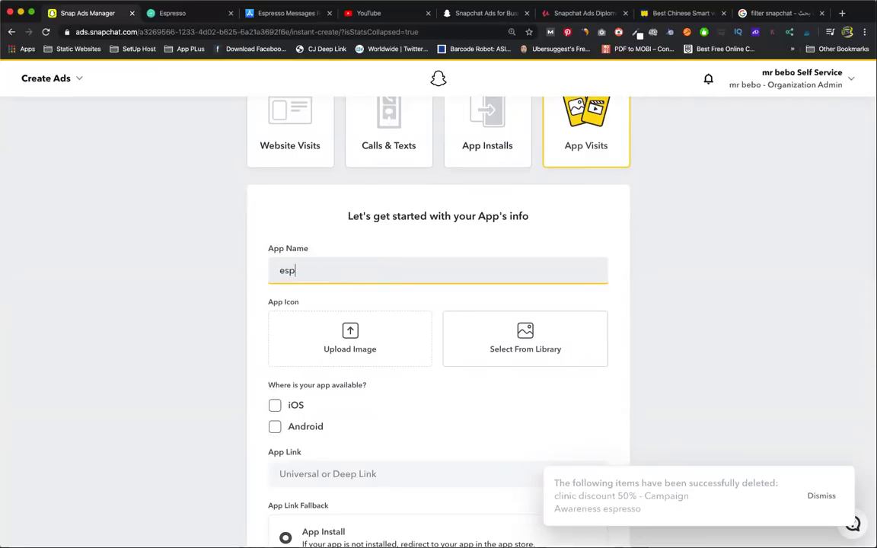
{"action": "left_click", "coordinate": [828, 496]}
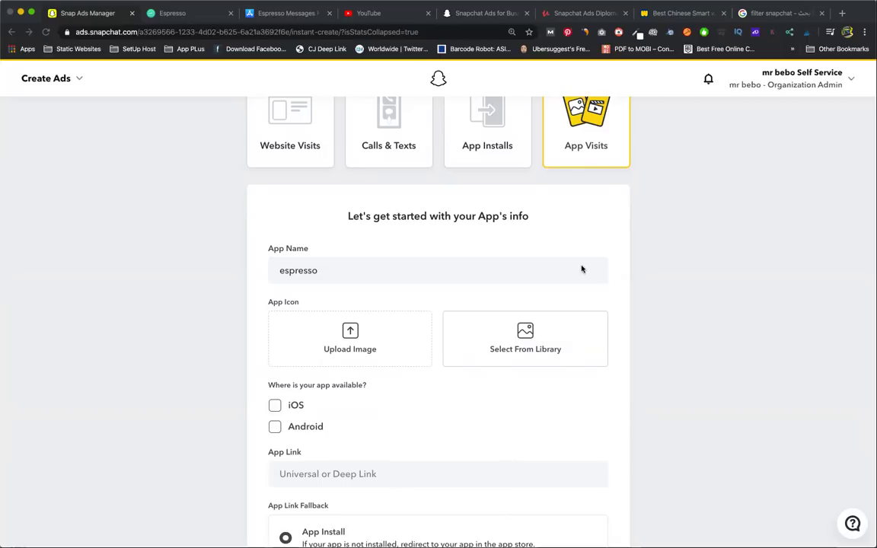
Step: Choose the app icon from the media library and tick iOS and Android
{"action": "left_click", "coordinate": [538, 335]}
{"action": "left_click", "coordinate": [564, 189]}
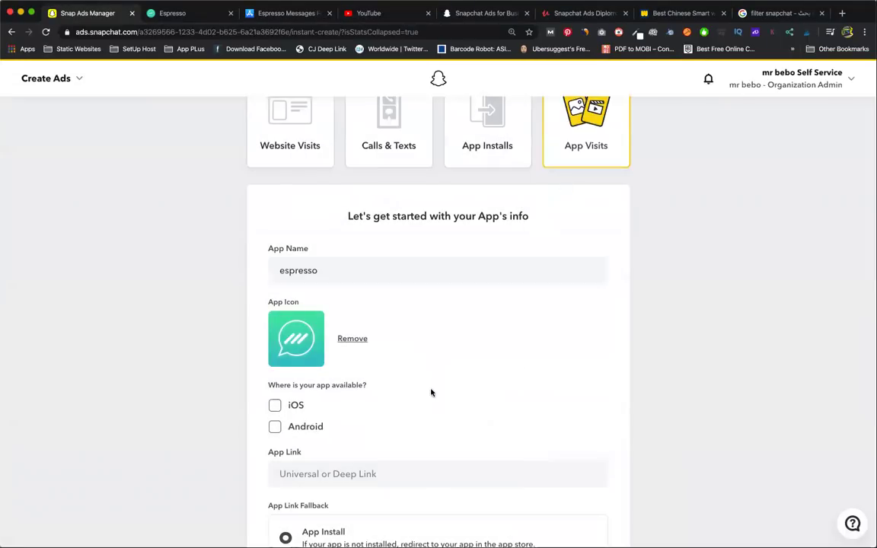
{"action": "scroll", "coordinate": [431, 391], "scroll_direction": "down", "scroll_amount": 3}
{"action": "left_click", "coordinate": [275, 288]}
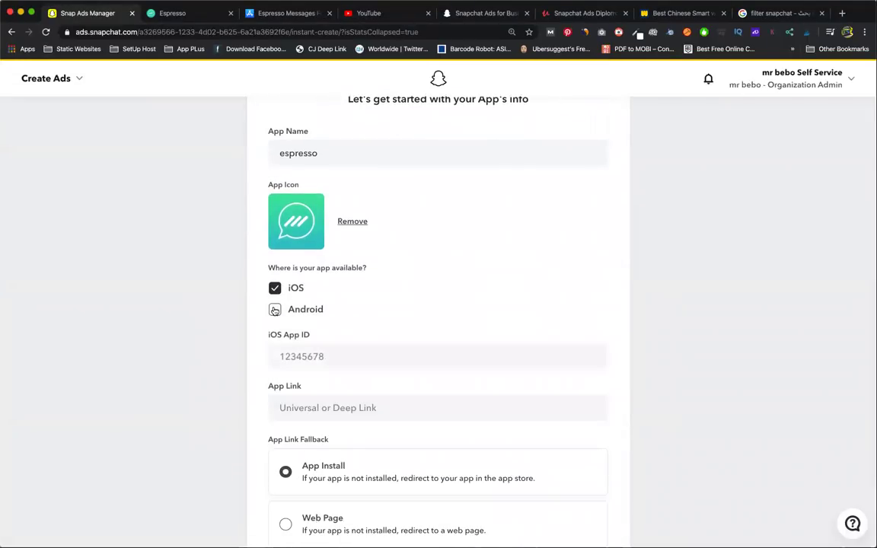
{"action": "left_click", "coordinate": [275, 310]}
{"action": "scroll", "coordinate": [275, 309], "scroll_direction": "down", "scroll_amount": 1}
Step: Untick Android so the app is available on iOS only
{"action": "left_click", "coordinate": [340, 309]}
{"action": "left_click", "coordinate": [322, 365]}
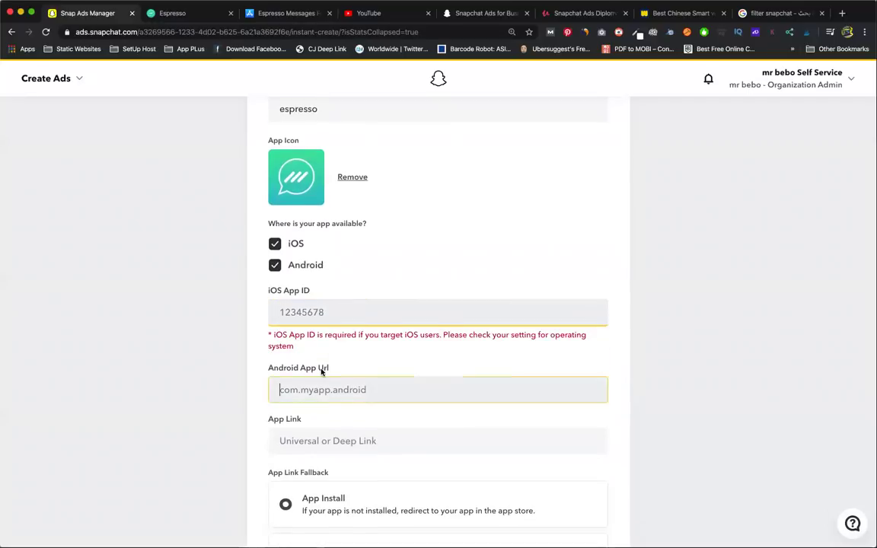
{"action": "scroll", "coordinate": [322, 368], "scroll_direction": "down", "scroll_amount": 2}
{"action": "scroll", "coordinate": [321, 373], "scroll_direction": "down", "scroll_amount": 2}
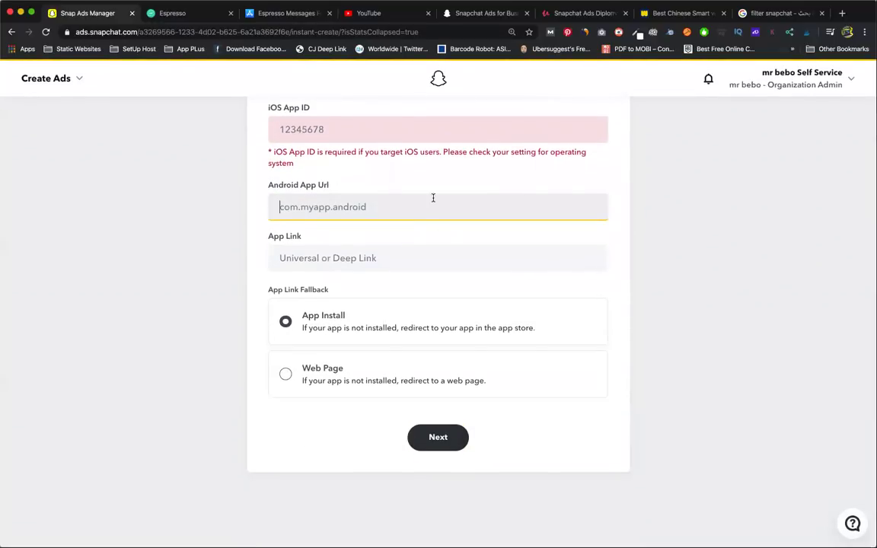
{"action": "scroll", "coordinate": [432, 198], "scroll_direction": "up", "scroll_amount": 3}
{"action": "left_click", "coordinate": [376, 224]}
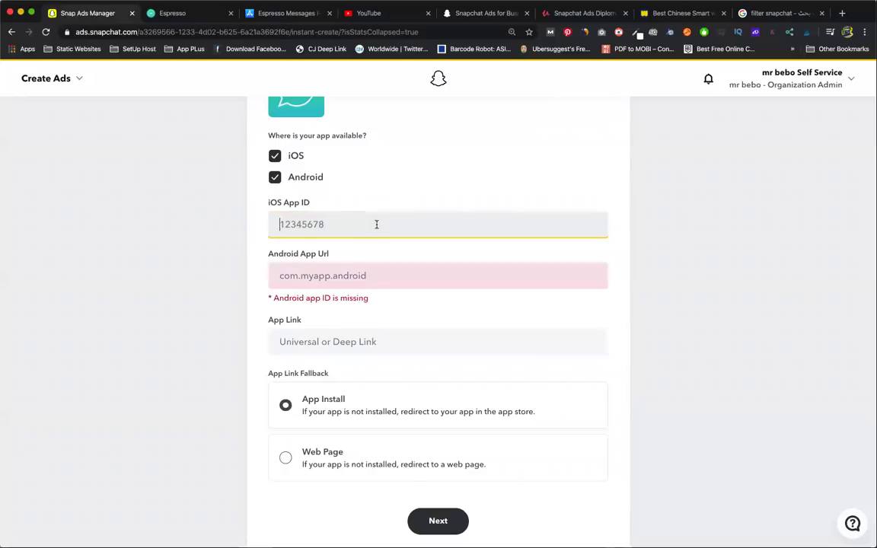
{"action": "left_click", "coordinate": [294, 177]}
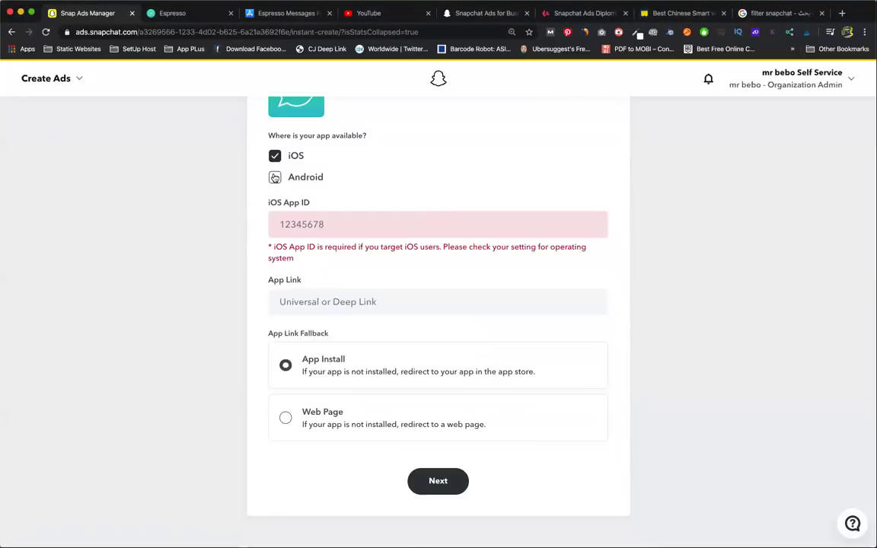
{"action": "left_click", "coordinate": [294, 176]}
{"action": "left_click", "coordinate": [310, 227]}
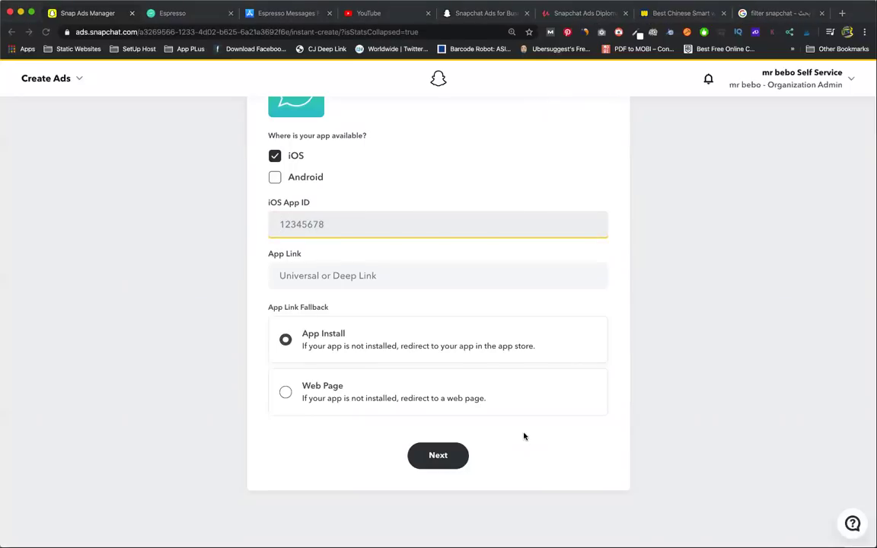
{"action": "type", "text": "1331369255"}
{"action": "left_click", "coordinate": [313, 274]}
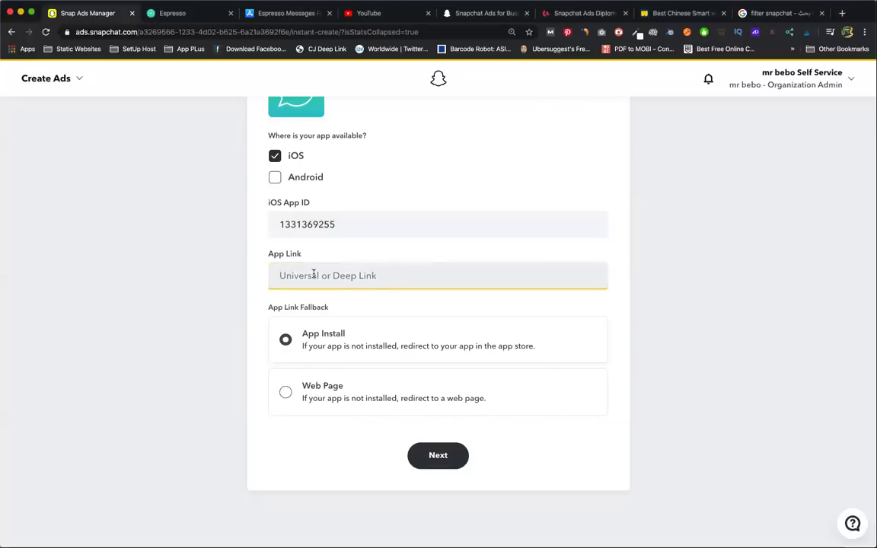
{"action": "type", "text": "https://espressomessages.com/"}
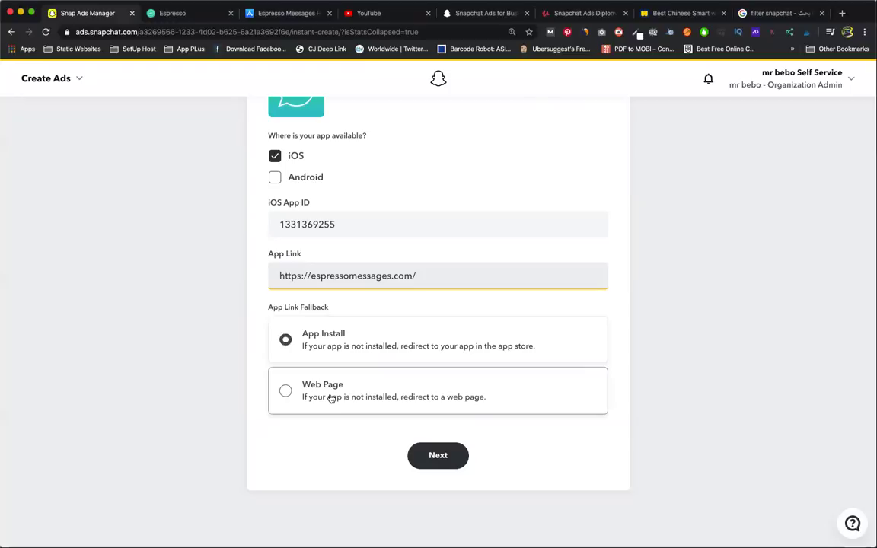
Step: Use the dentist library image, a Play call to action and headline 'fast way'
{"action": "left_click", "coordinate": [439, 455]}
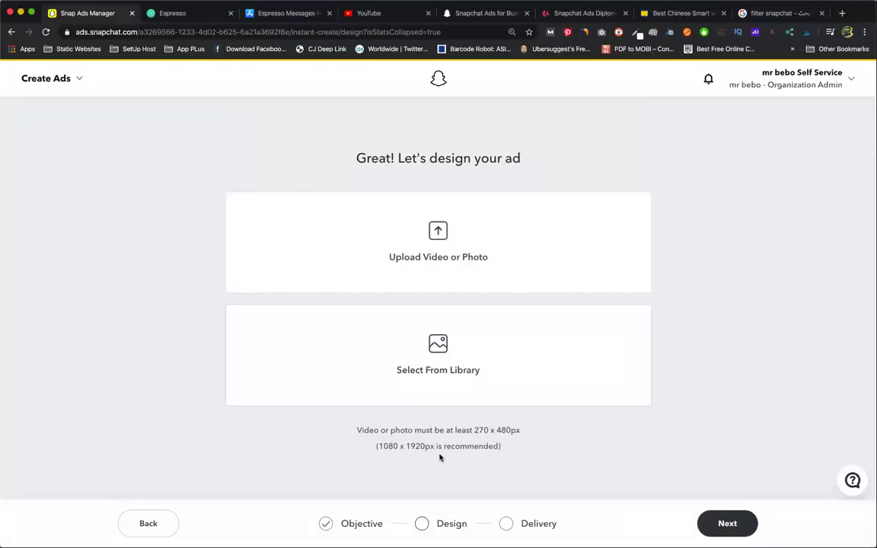
{"action": "left_click", "coordinate": [442, 336]}
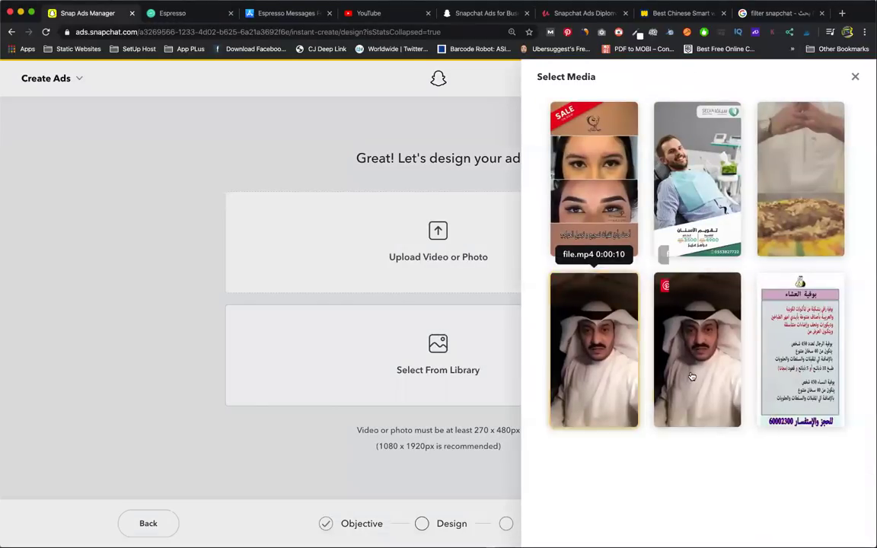
{"action": "left_click", "coordinate": [705, 126]}
{"action": "left_click", "coordinate": [319, 301]}
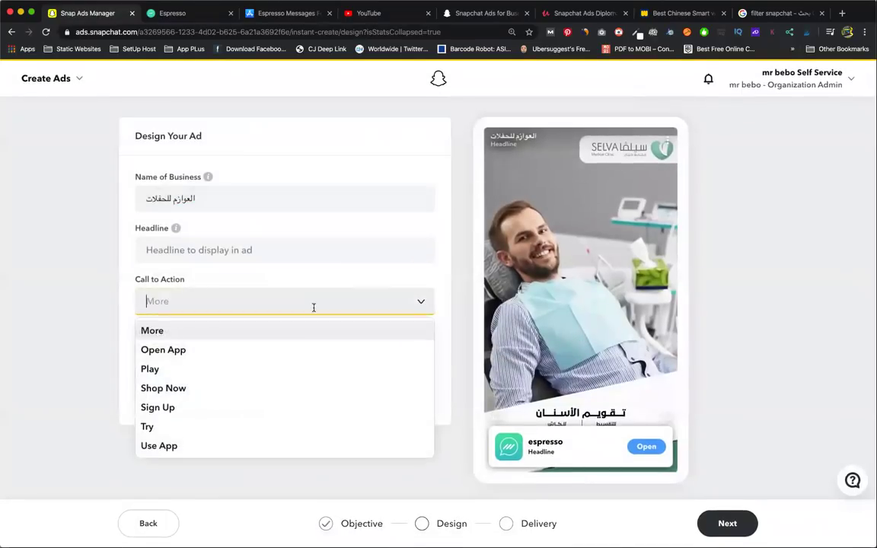
{"action": "left_click", "coordinate": [264, 368]}
{"action": "left_click", "coordinate": [298, 261]}
{"action": "type", "text": "fast way"}
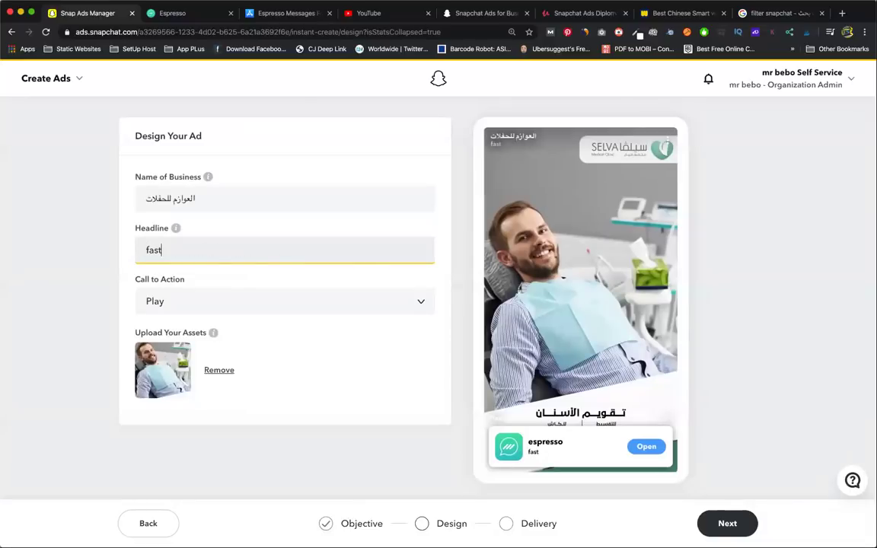
Step: Review the Demographics and Location targeting on the delivery step
{"action": "left_click", "coordinate": [727, 523]}
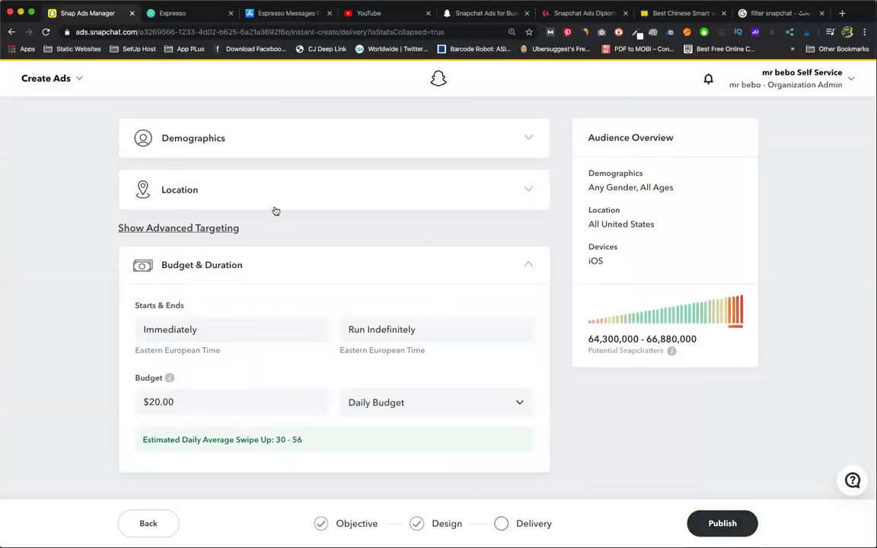
{"action": "left_click", "coordinate": [270, 150]}
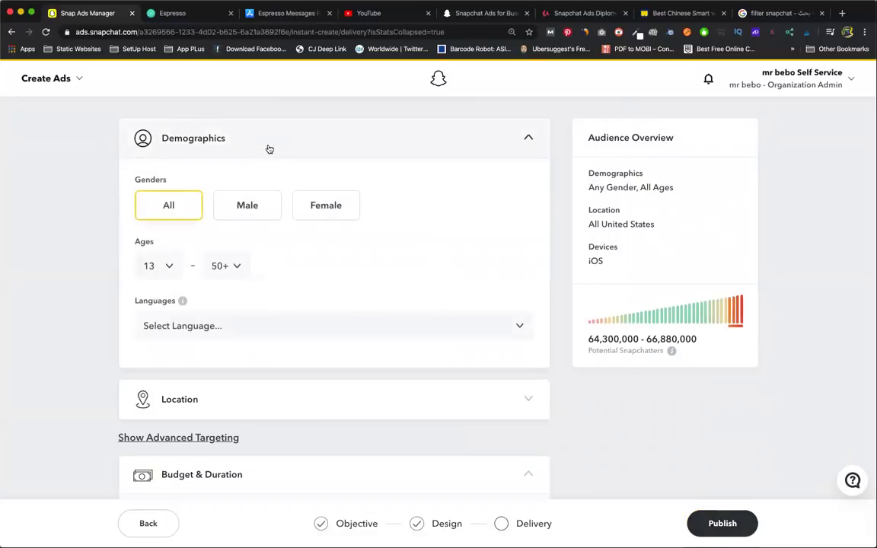
{"action": "left_click", "coordinate": [269, 149]}
{"action": "left_click", "coordinate": [281, 207]}
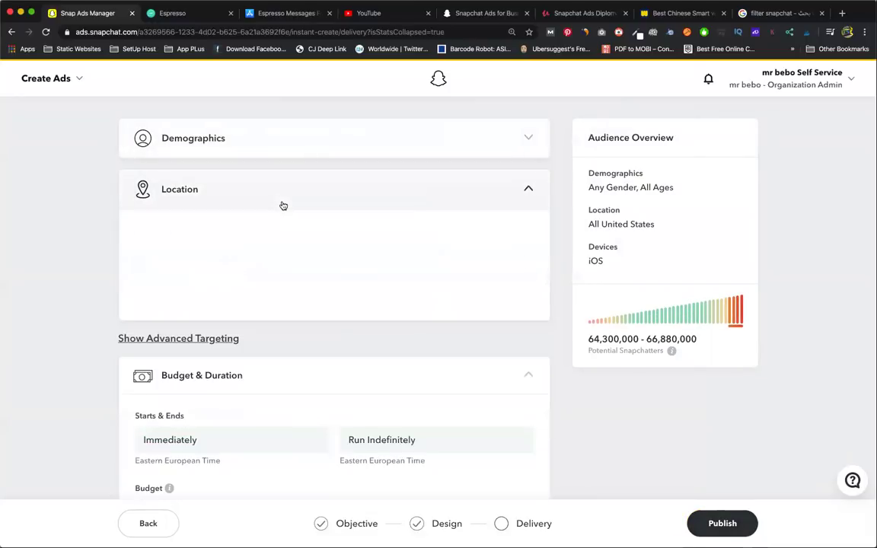
{"action": "left_click", "coordinate": [283, 206]}
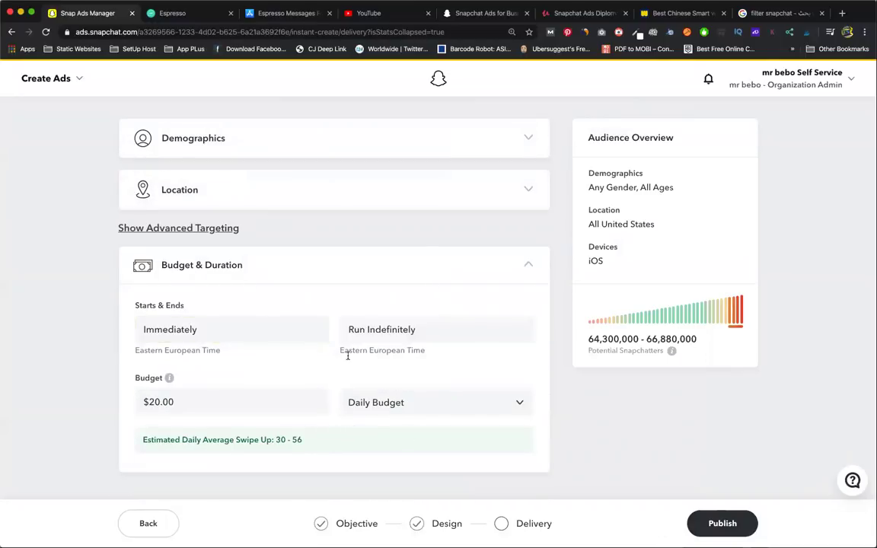
Step: Leave the instant ad via Create Ads and open the Advanced Create campaign builder
{"action": "left_click", "coordinate": [47, 79]}
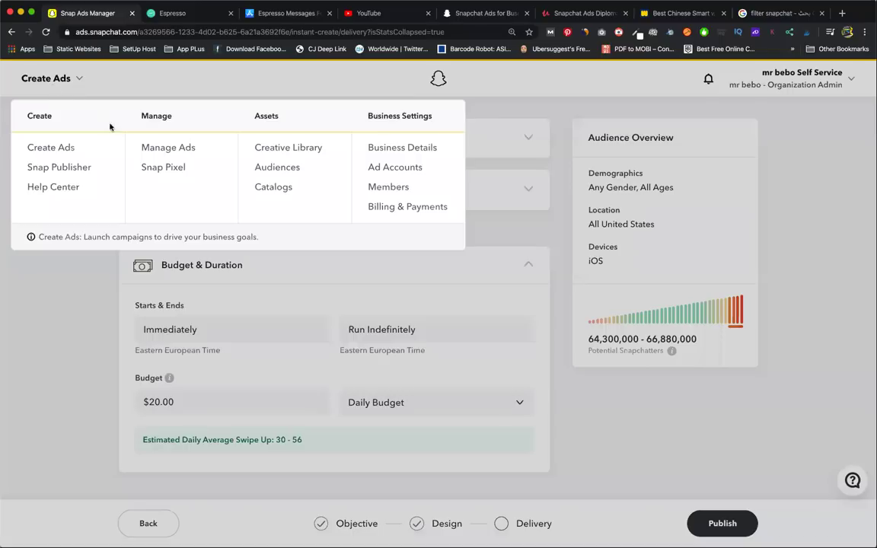
{"action": "left_click", "coordinate": [74, 147]}
{"action": "left_click", "coordinate": [300, 336]}
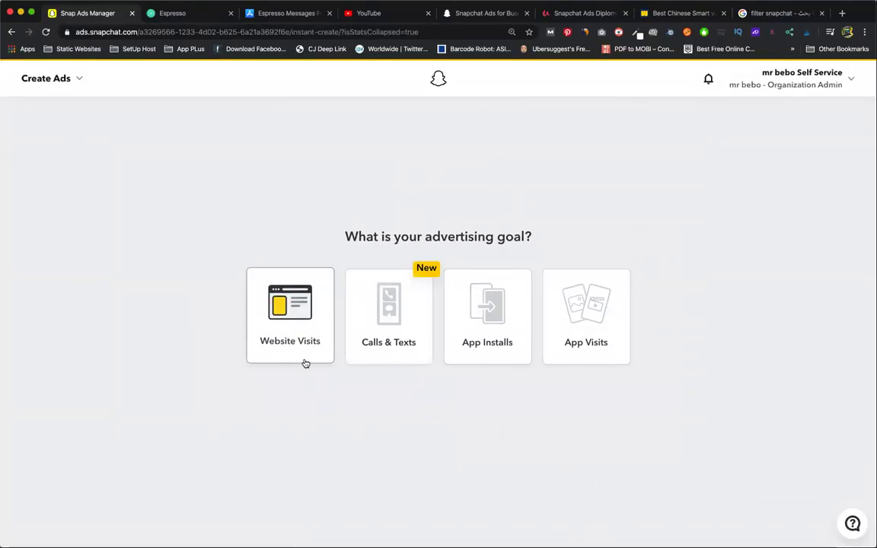
{"action": "left_click", "coordinate": [61, 88]}
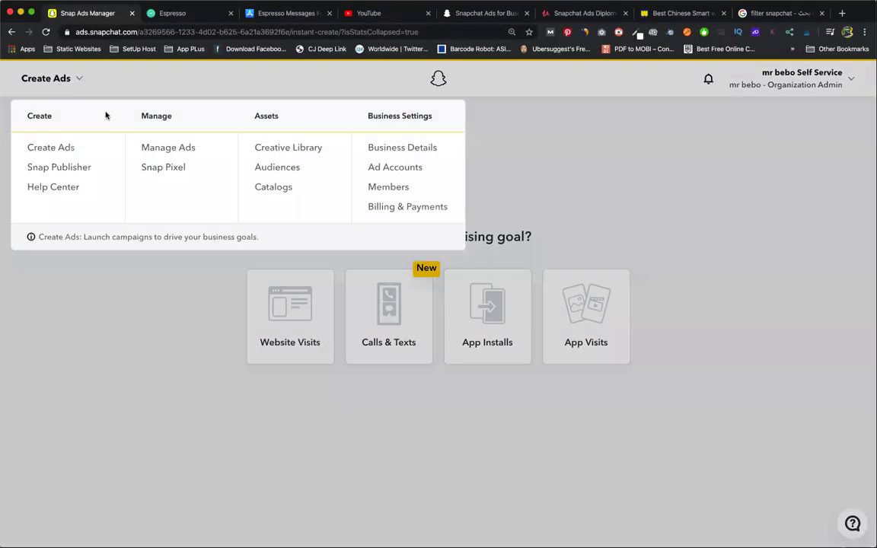
{"action": "left_click", "coordinate": [48, 147]}
{"action": "left_click", "coordinate": [538, 337]}
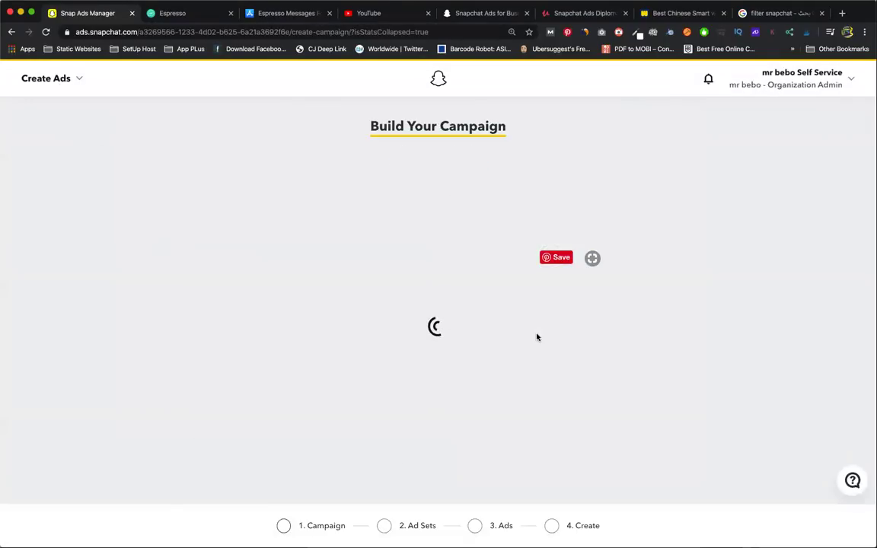